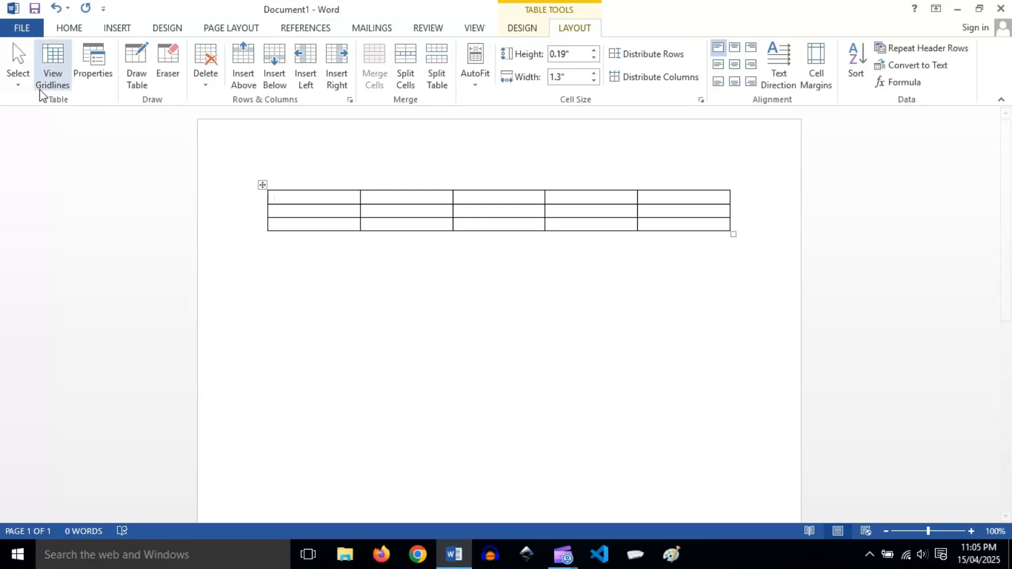
Select the table's first cell with the Select Cell command, then clear the selection.
left_click(19, 84)
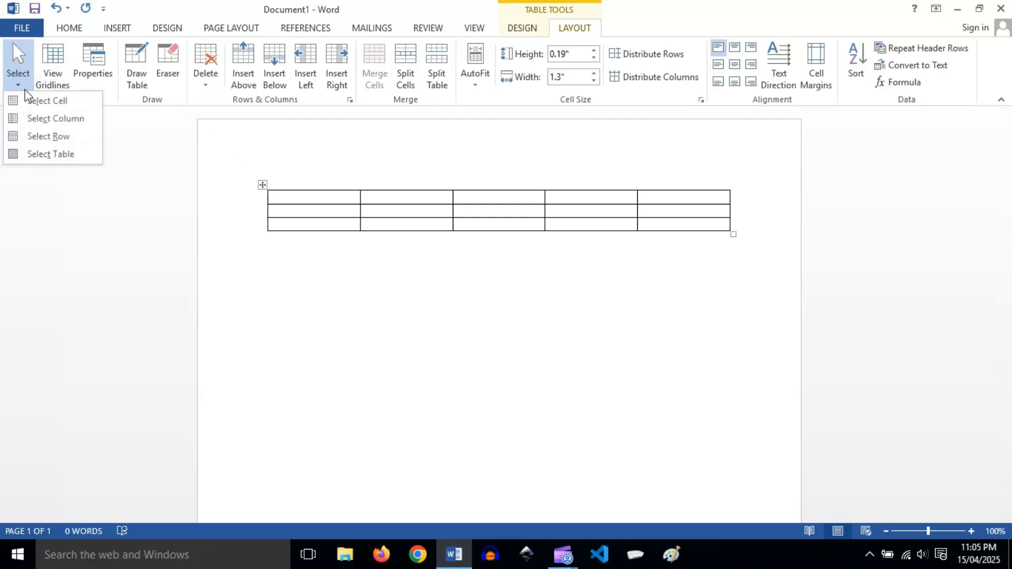
left_click(36, 101)
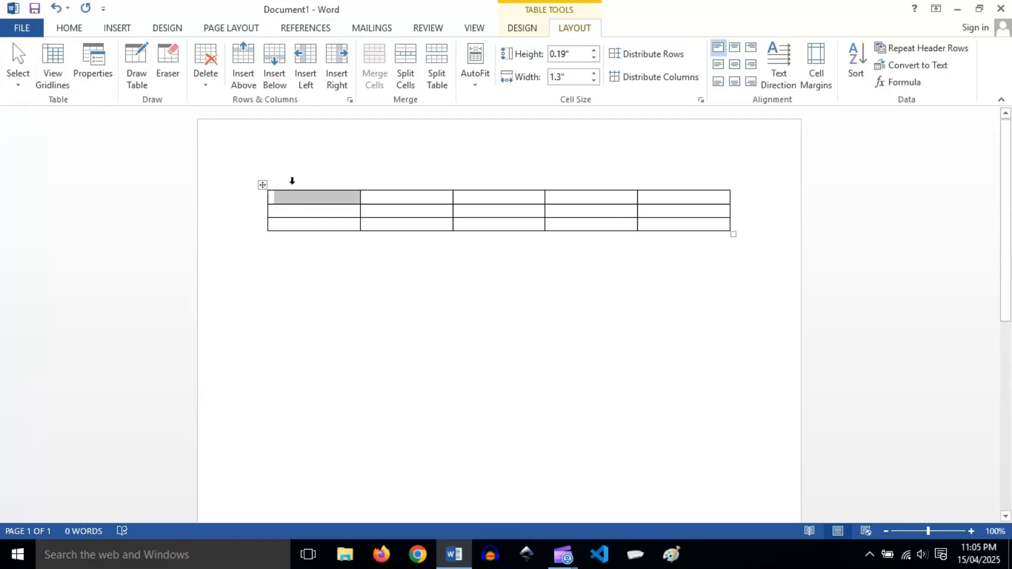
left_click(365, 271)
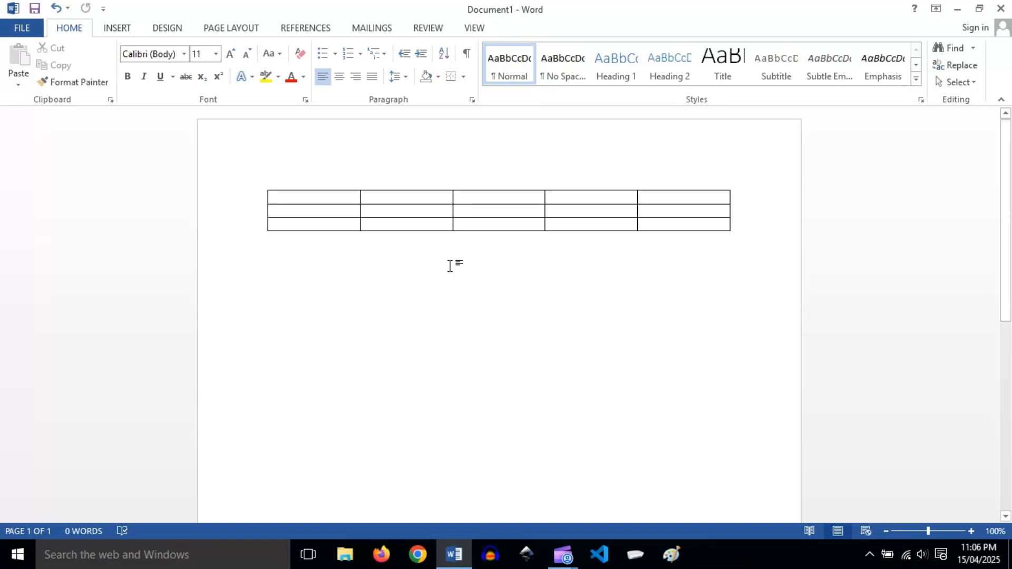
Select the table's second column with the Select Column command, then clear the selection.
left_click(428, 213)
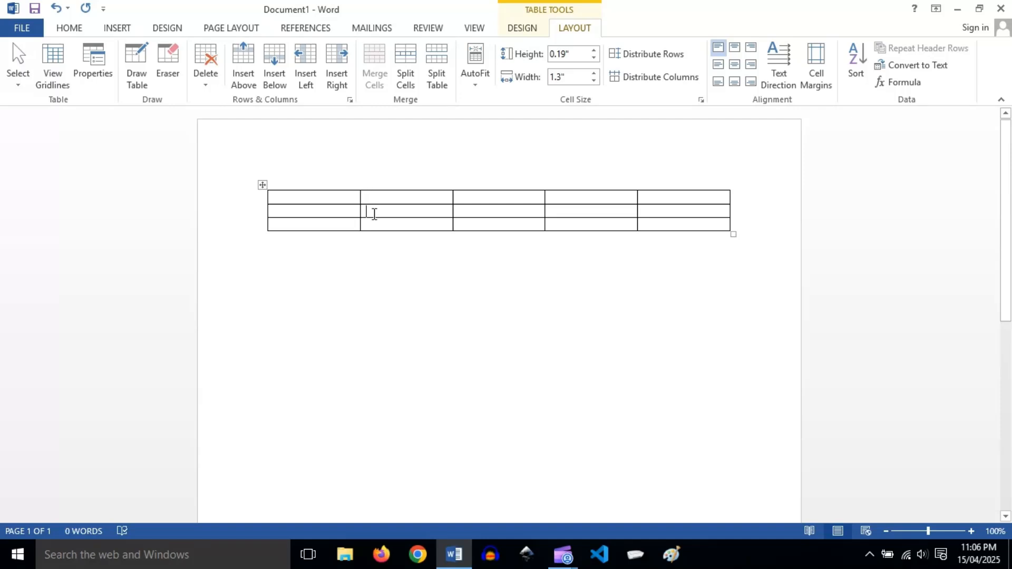
left_click(18, 78)
left_click(47, 124)
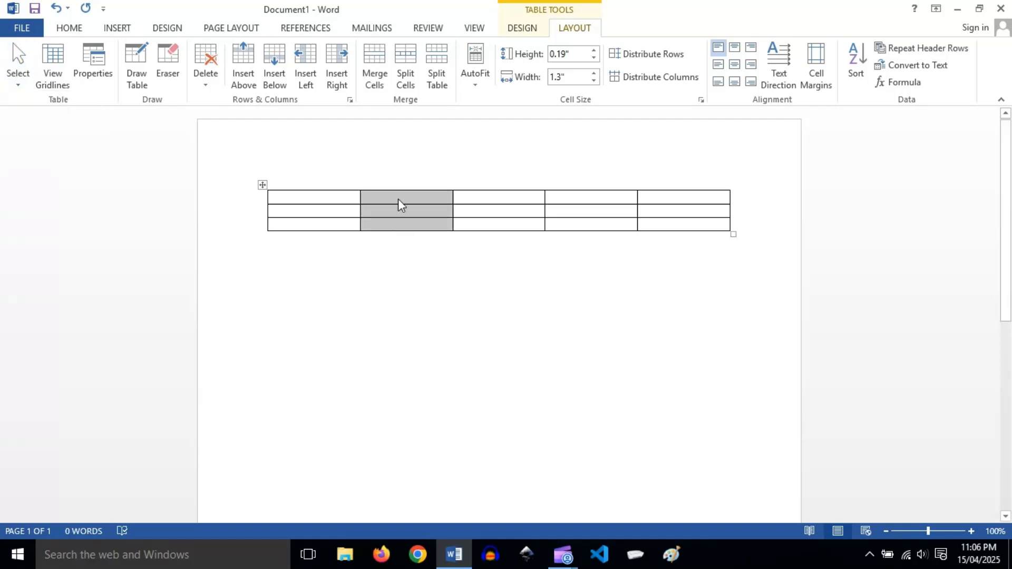
left_click(425, 256)
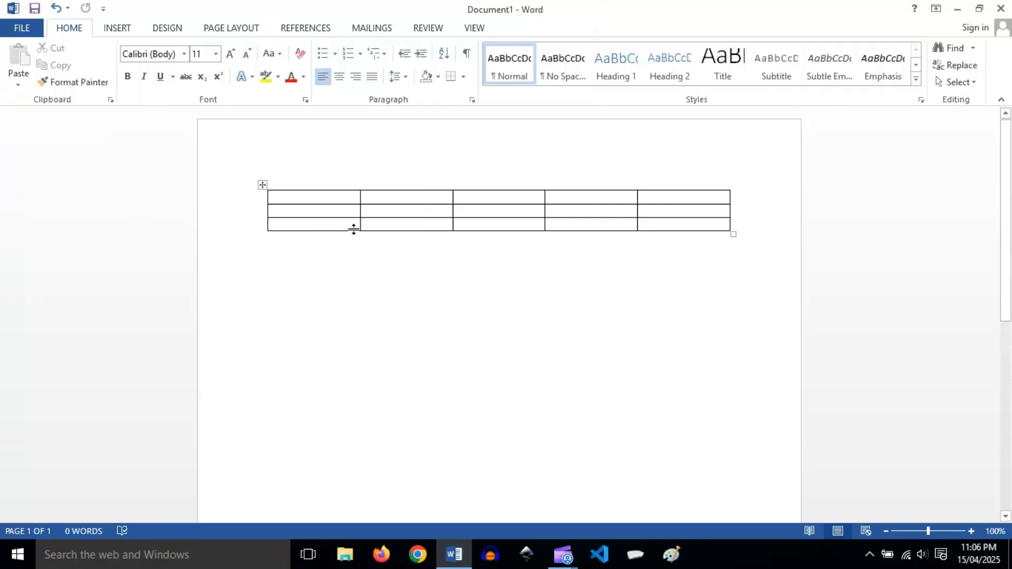
Select the table's third row with the Select Row command.
left_click(299, 227)
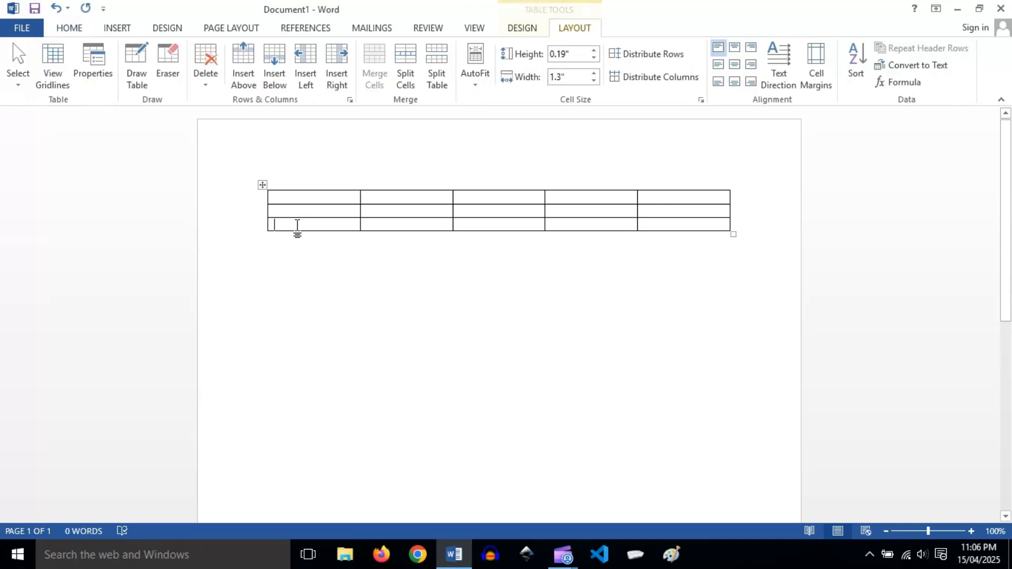
left_click(19, 87)
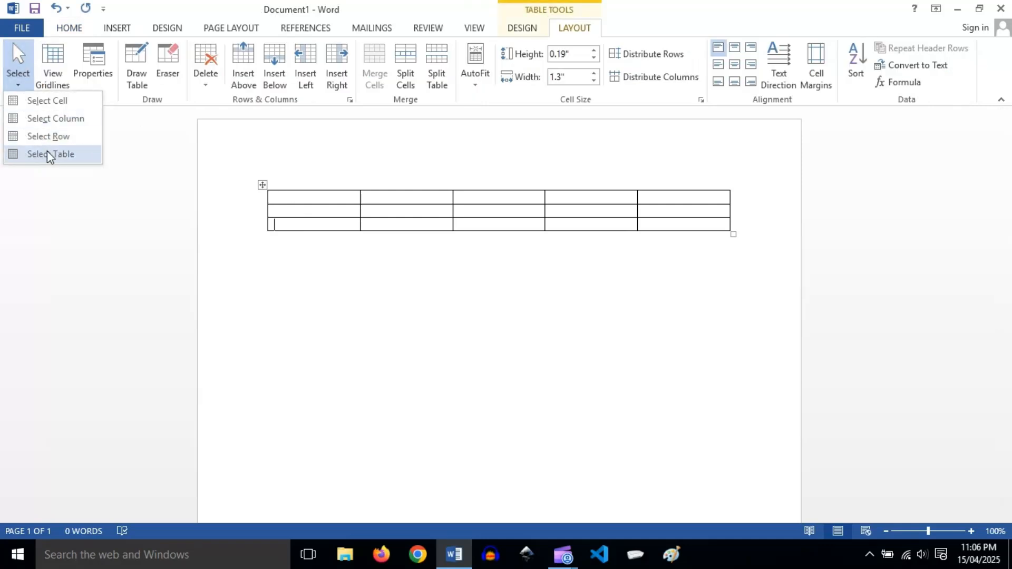
left_click(31, 136)
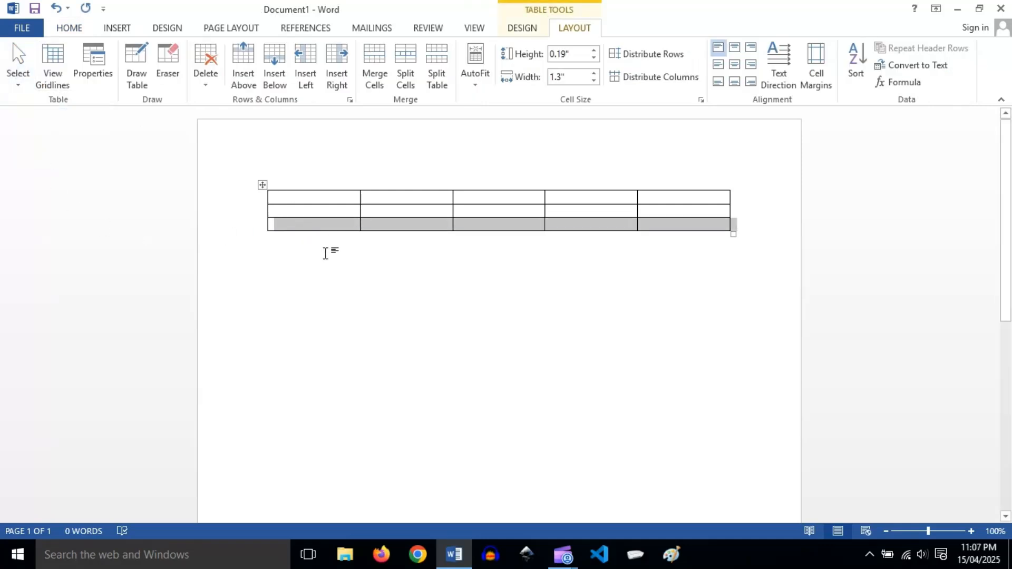
Replace the row selection with the entire table using the Select Table command.
left_click(301, 208)
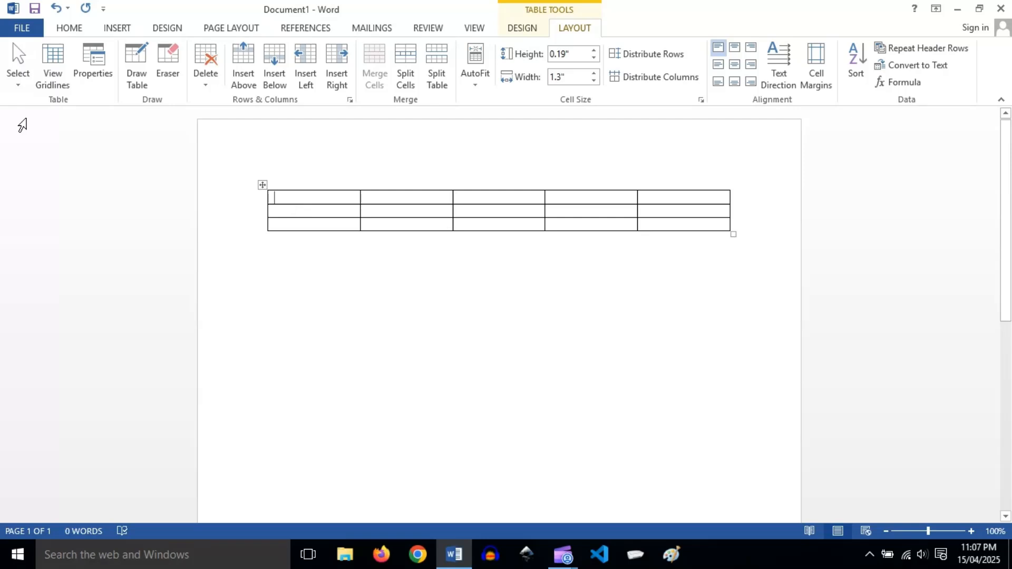
left_click(20, 82)
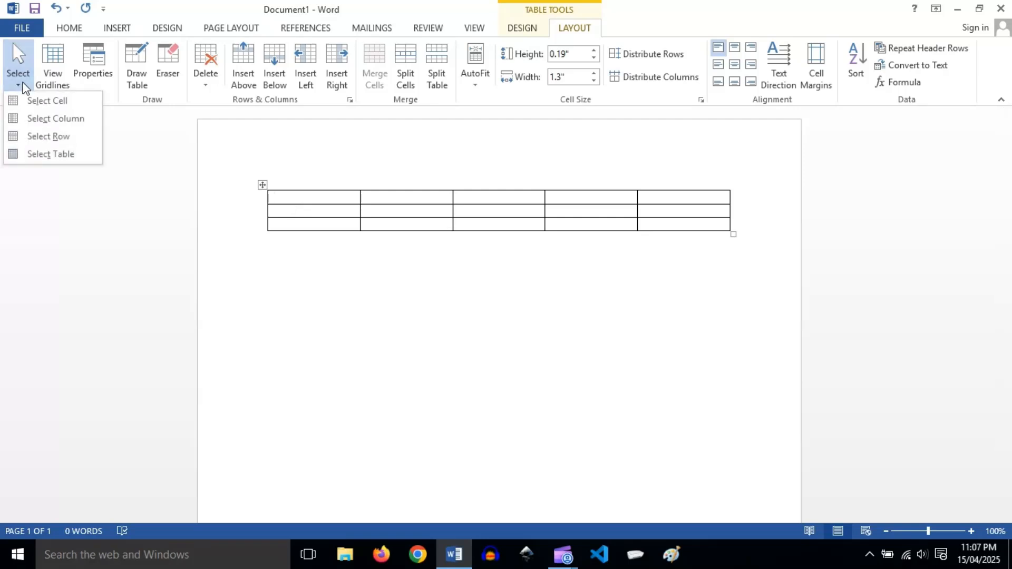
left_click(50, 154)
Select the second row's second cell and its fourth cell one at a time, directly in the table, then deselect.
left_click(385, 210)
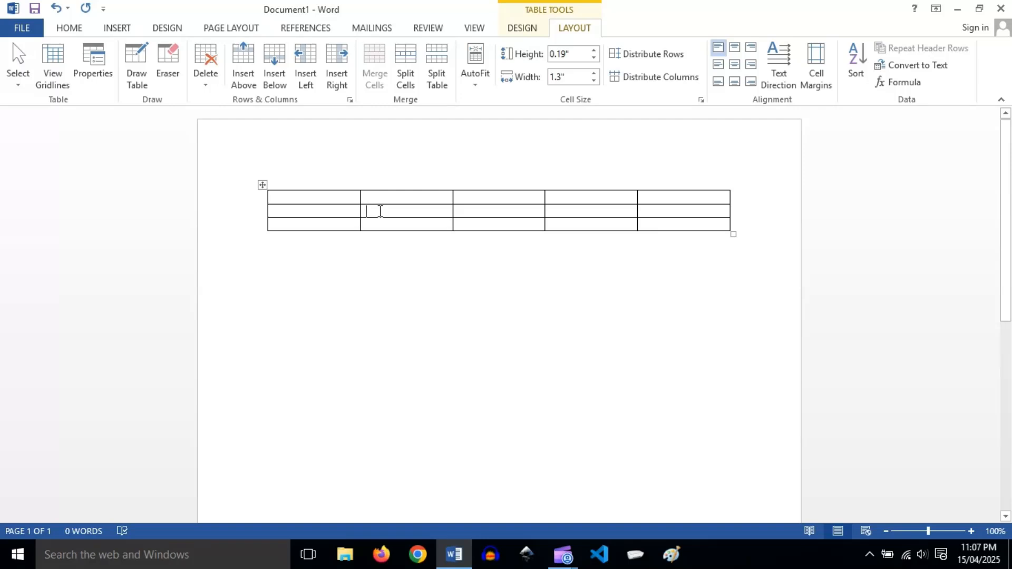
left_click(363, 211)
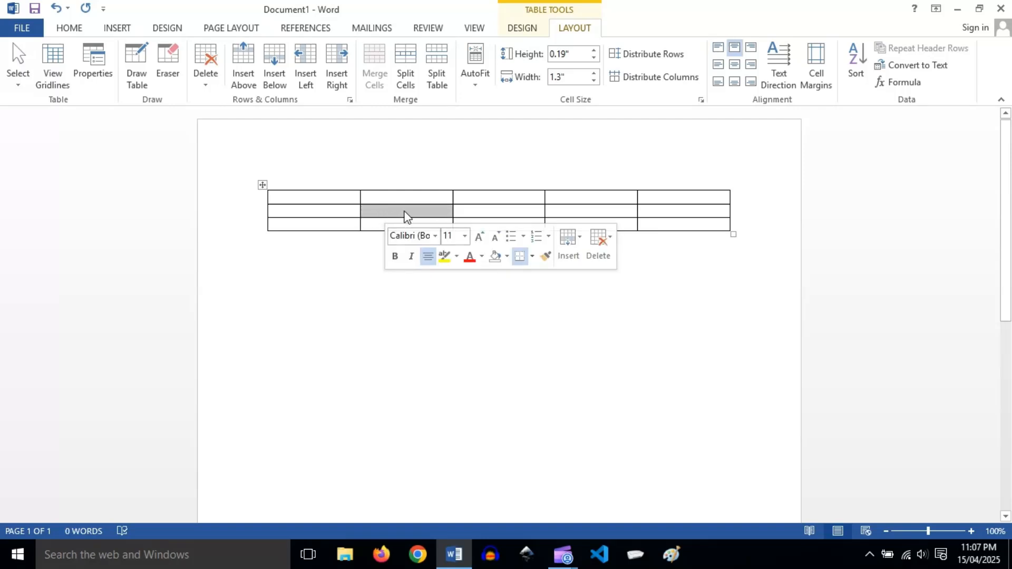
left_click(373, 277)
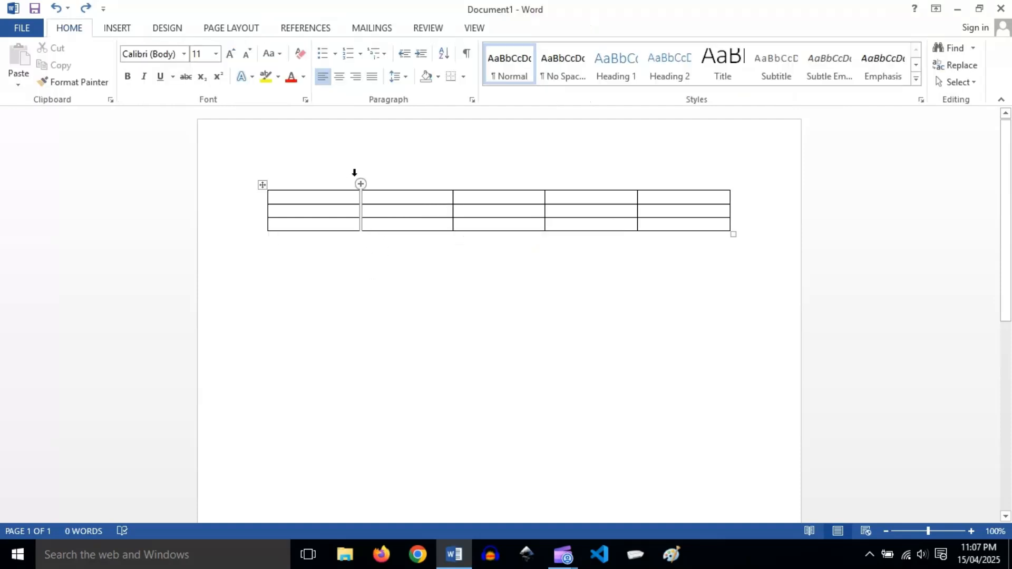
left_click(548, 210)
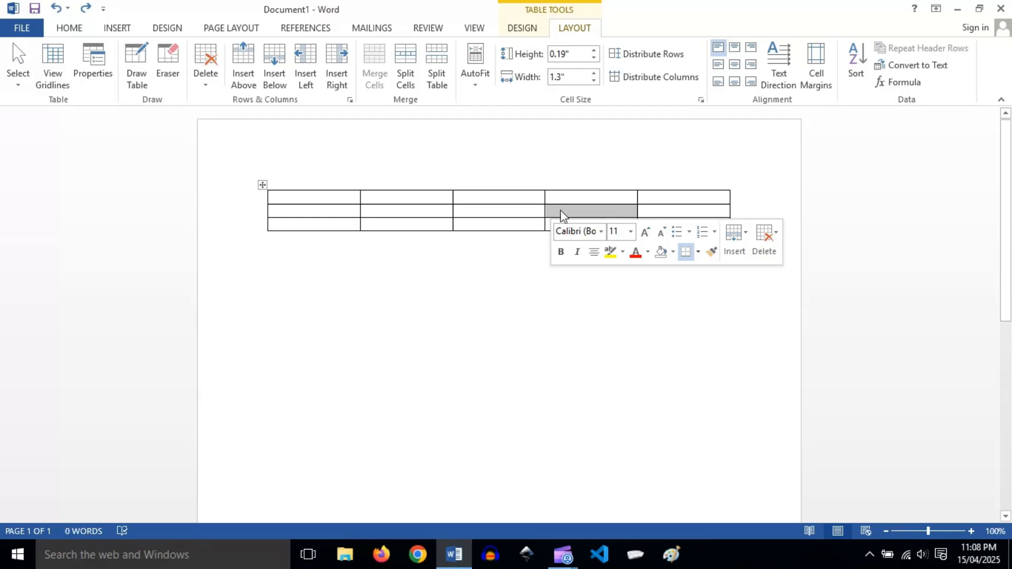
left_click(510, 278)
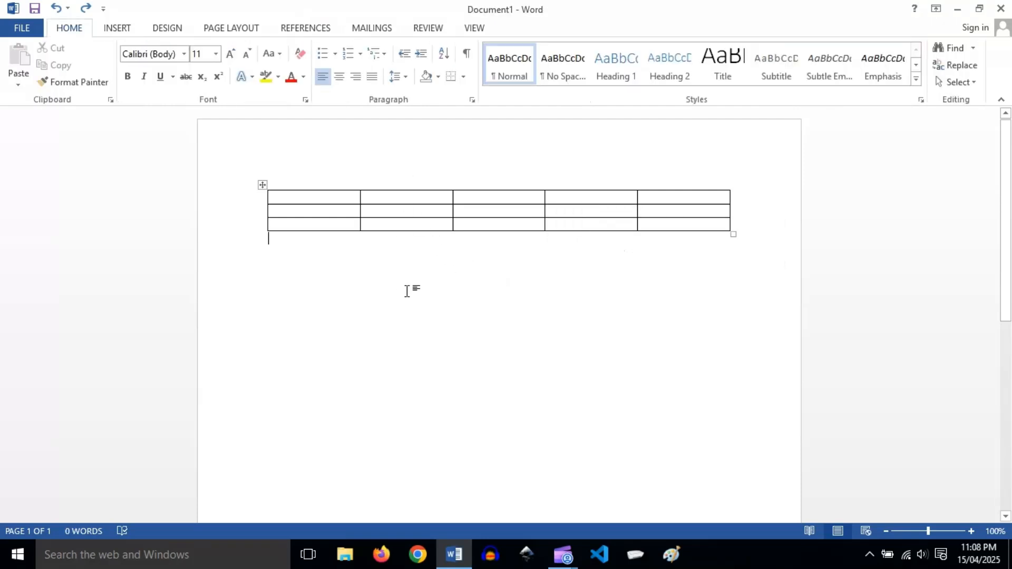
Select the second column and the fourth column one at a time, directly from above the table, then deselect.
left_click(409, 180)
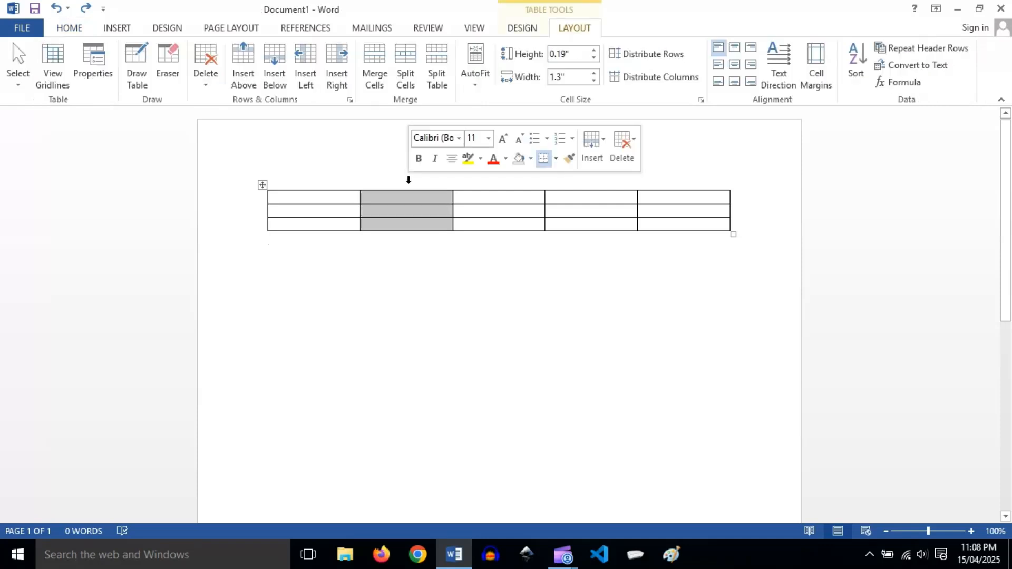
left_click(564, 176)
left_click(304, 313)
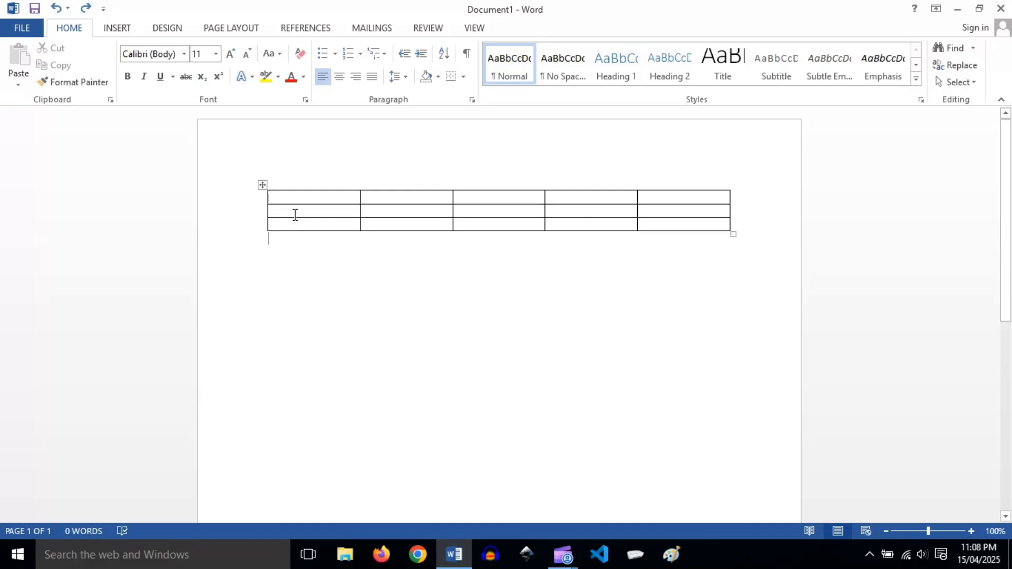
Select the second row directly in the table, then the whole table by its move handle, clearing each selection.
double_click(361, 212)
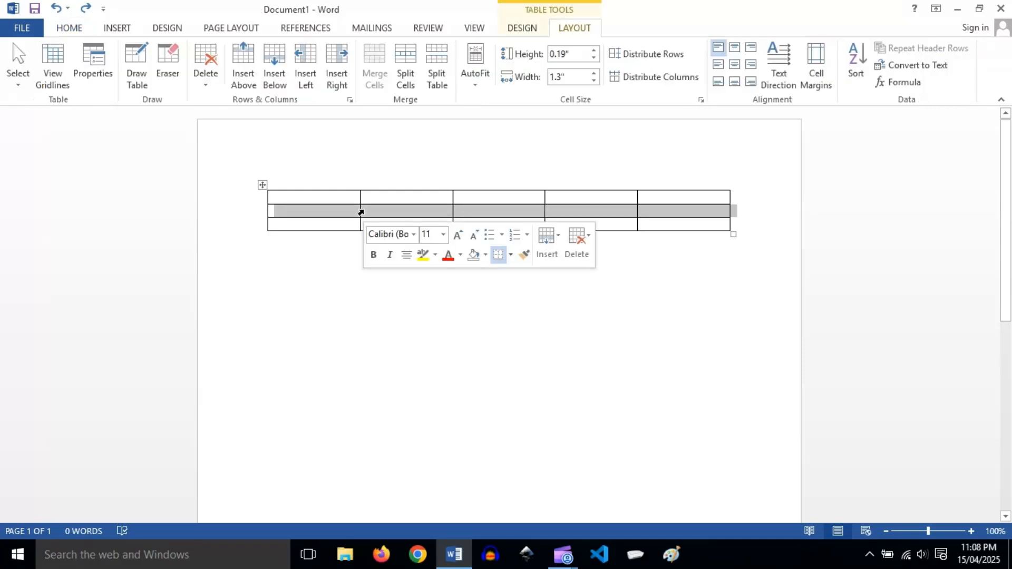
left_click(497, 272)
left_click(288, 211)
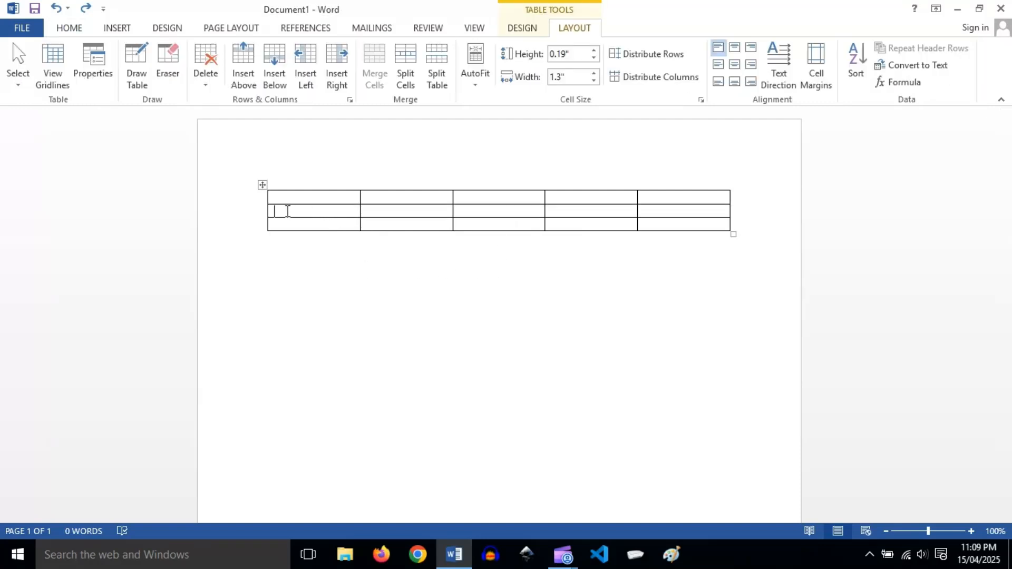
left_click(261, 184)
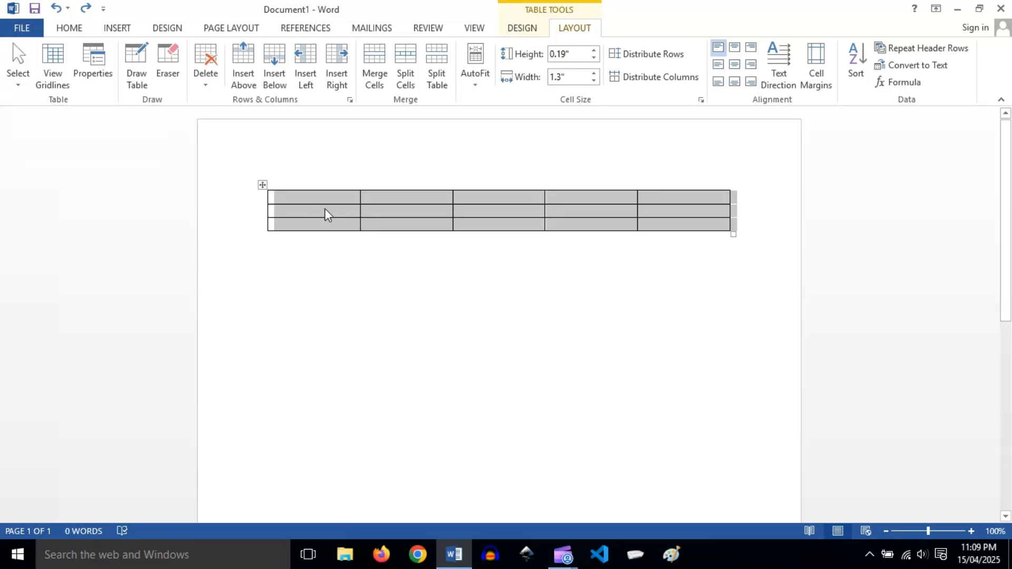
left_click(384, 267)
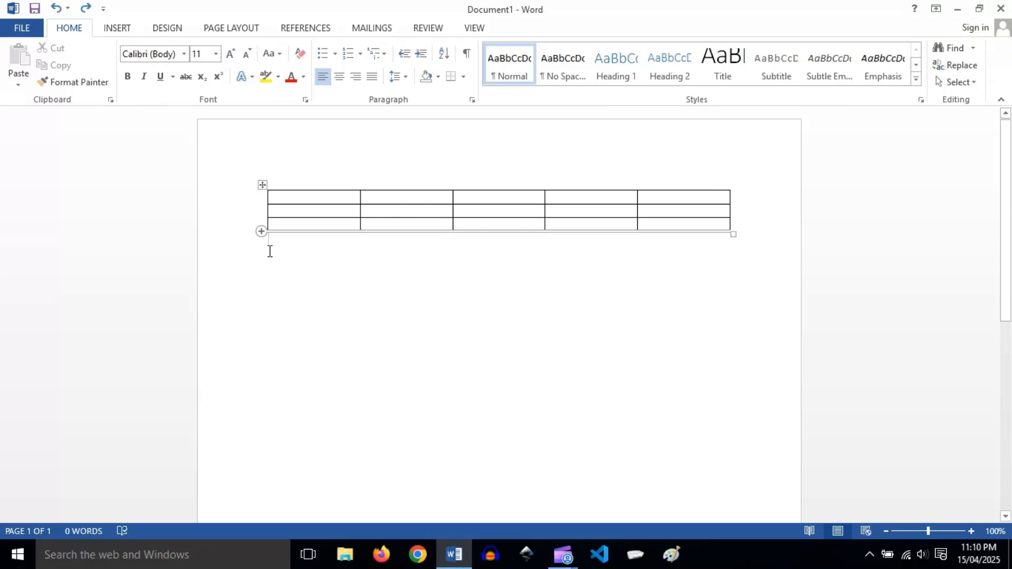
Open Table Properties for the second row's second cell and examine the row, cell, column and table settings.
left_click(413, 213)
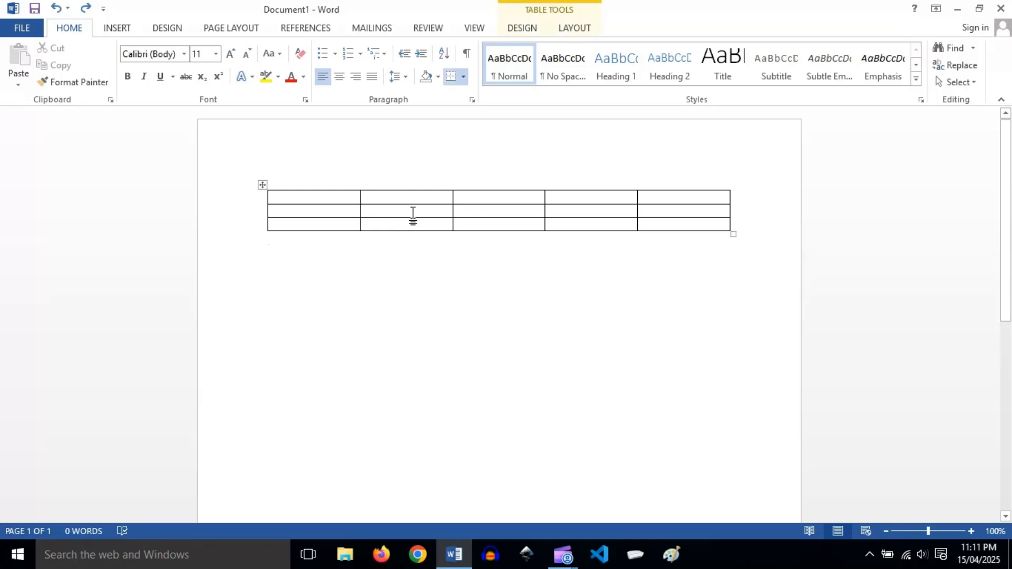
left_click(587, 31)
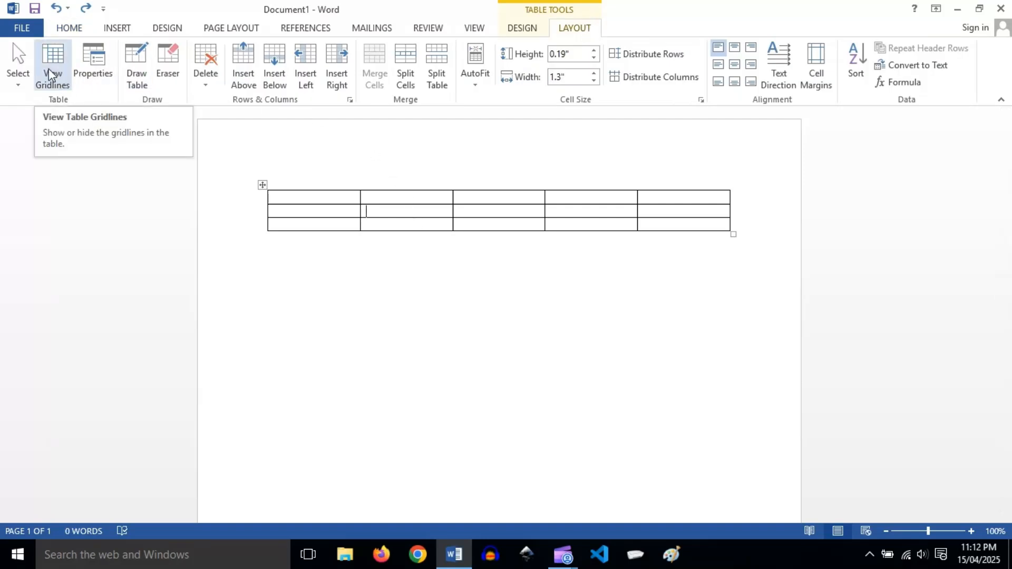
left_click(97, 65)
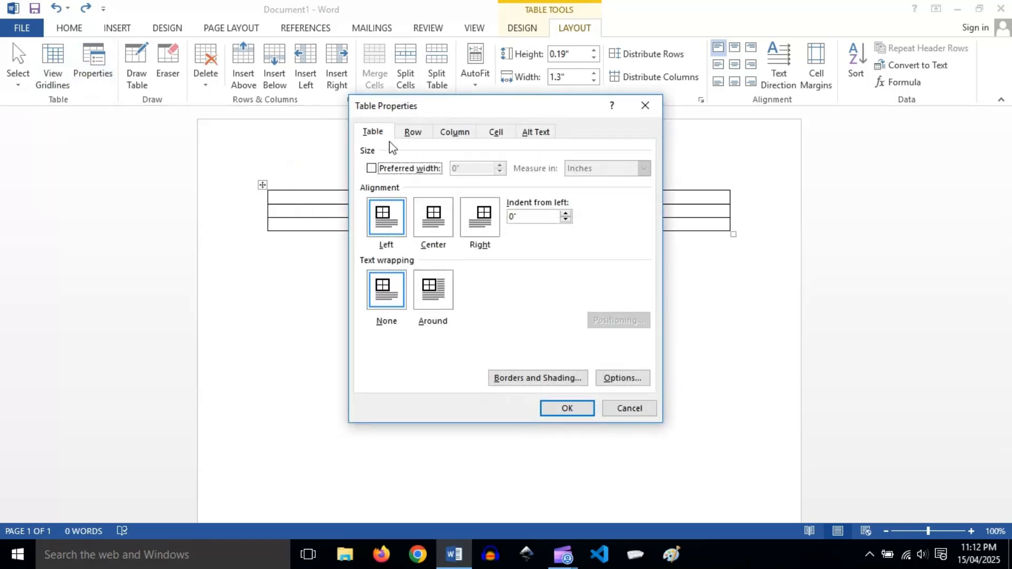
left_click(407, 135)
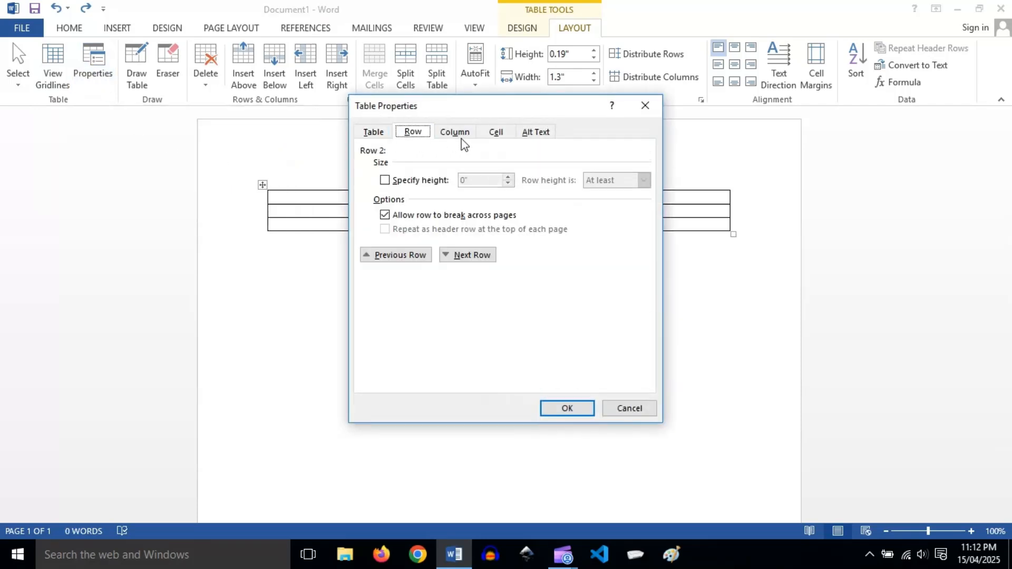
left_click(496, 136)
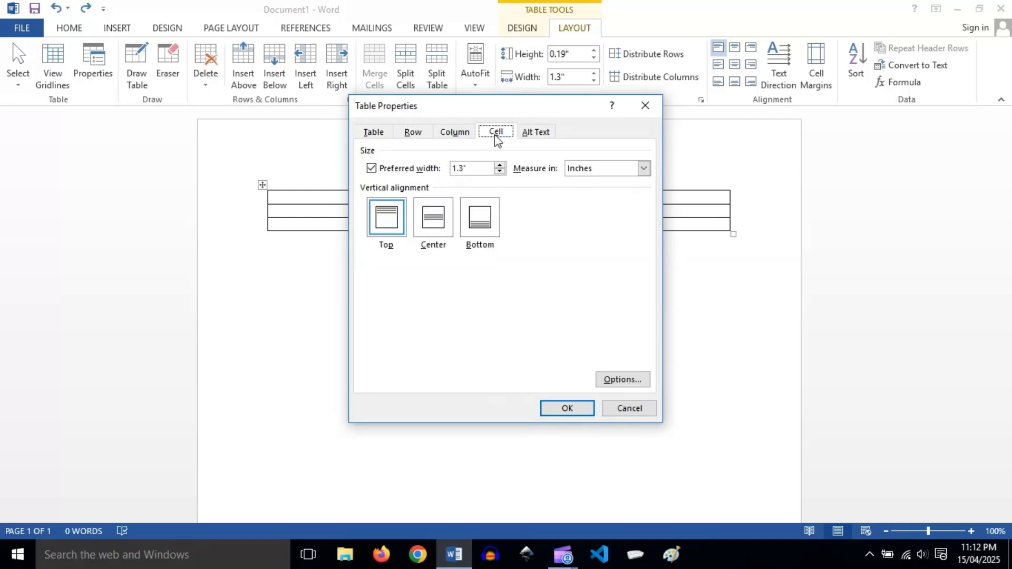
left_click(449, 138)
left_click(412, 136)
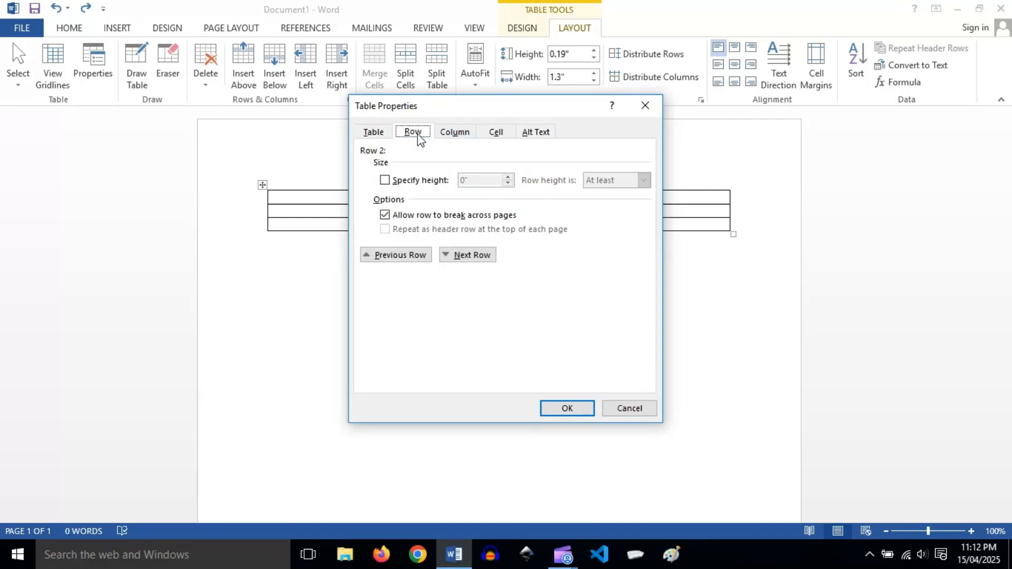
left_click(375, 133)
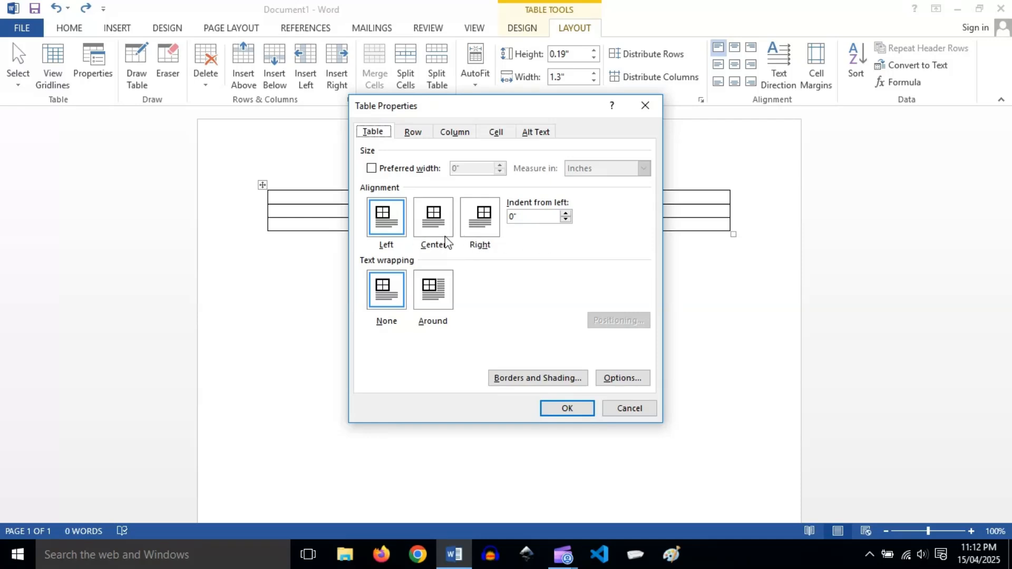
Examine the table's Borders and Shading settings and its Table Options, then close Table Properties without changes.
left_click(533, 387)
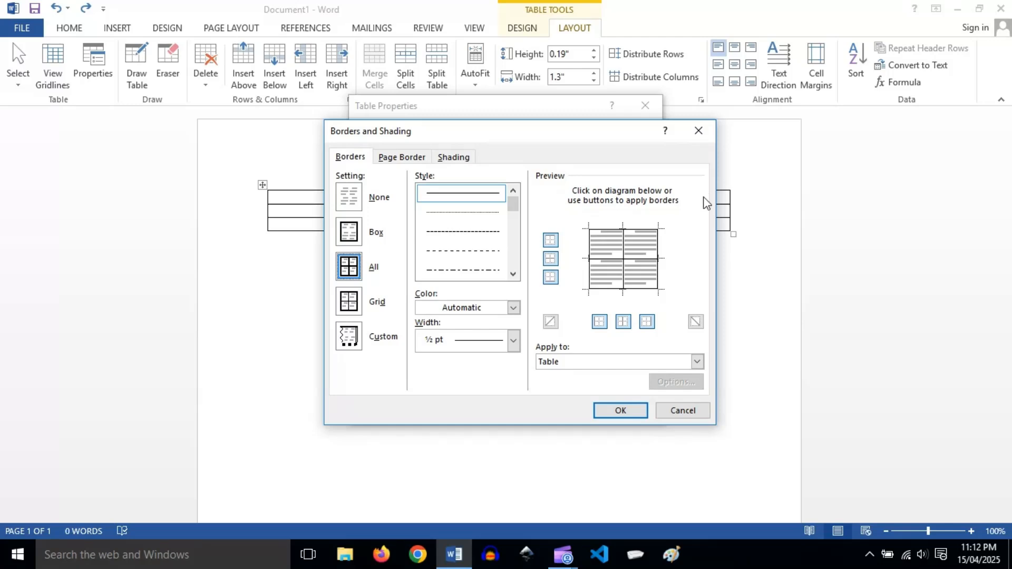
left_click(698, 134)
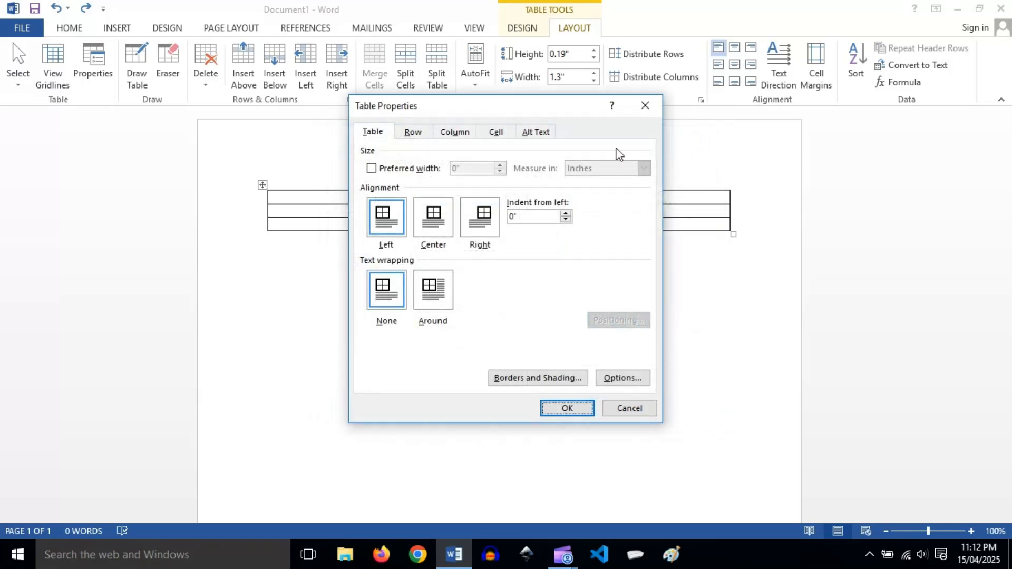
left_click(626, 380)
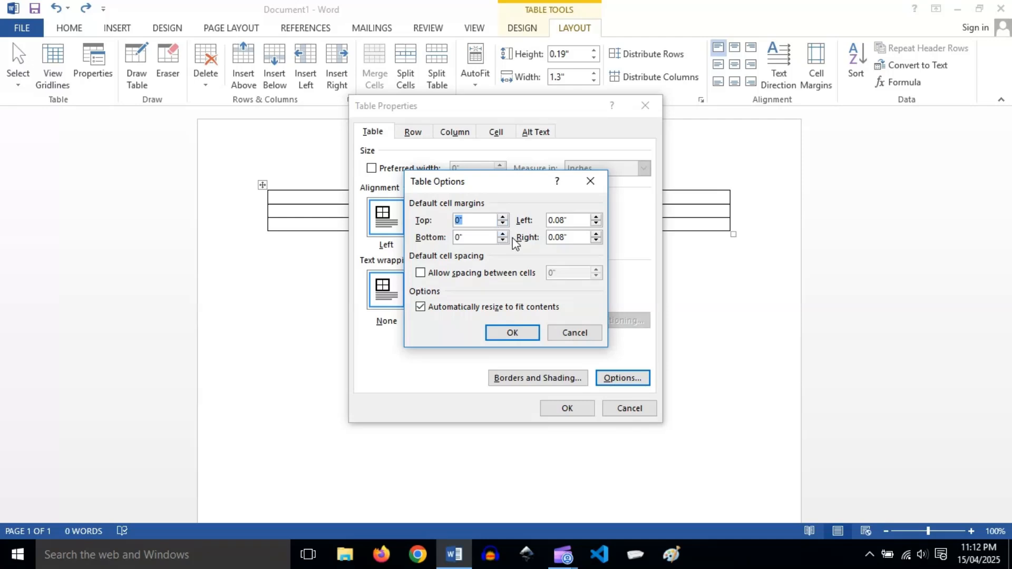
left_click(591, 181)
left_click(645, 106)
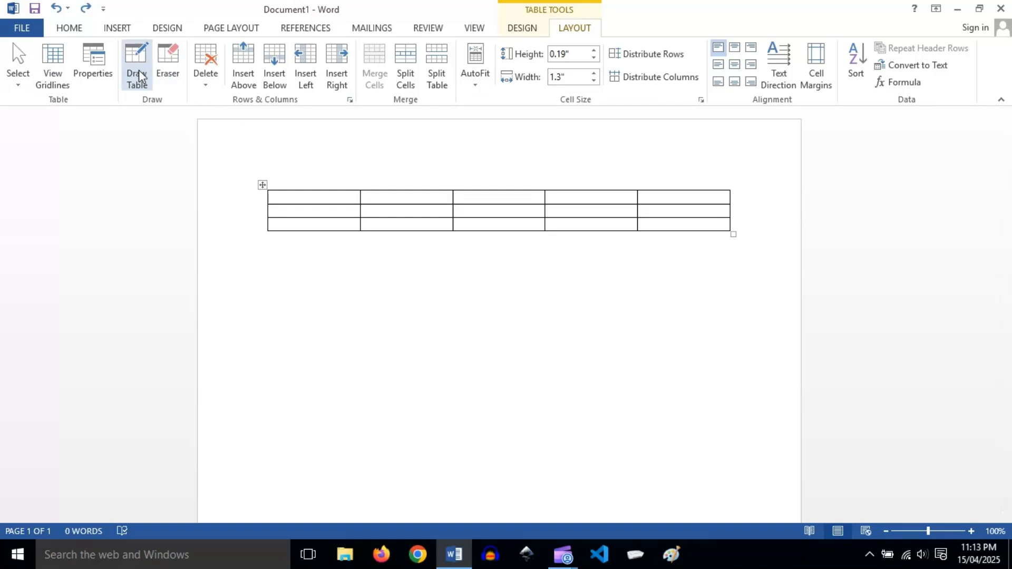
left_click(118, 29)
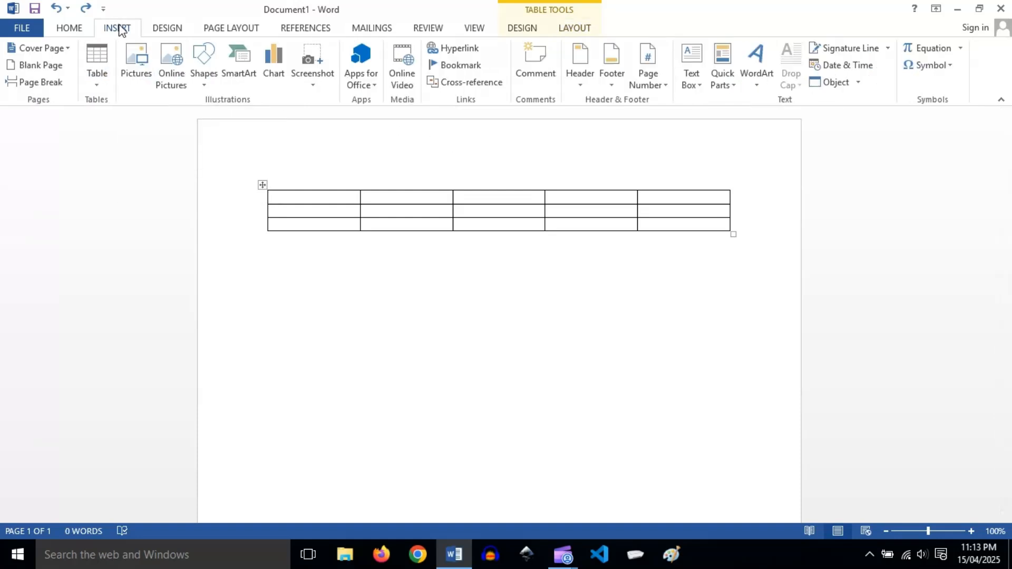
left_click(102, 85)
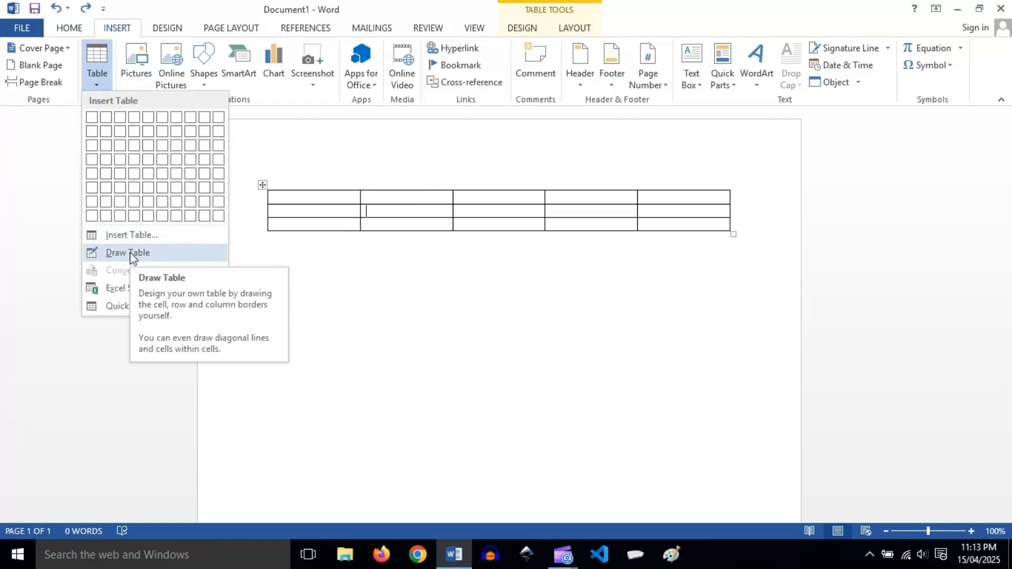
left_click(284, 270)
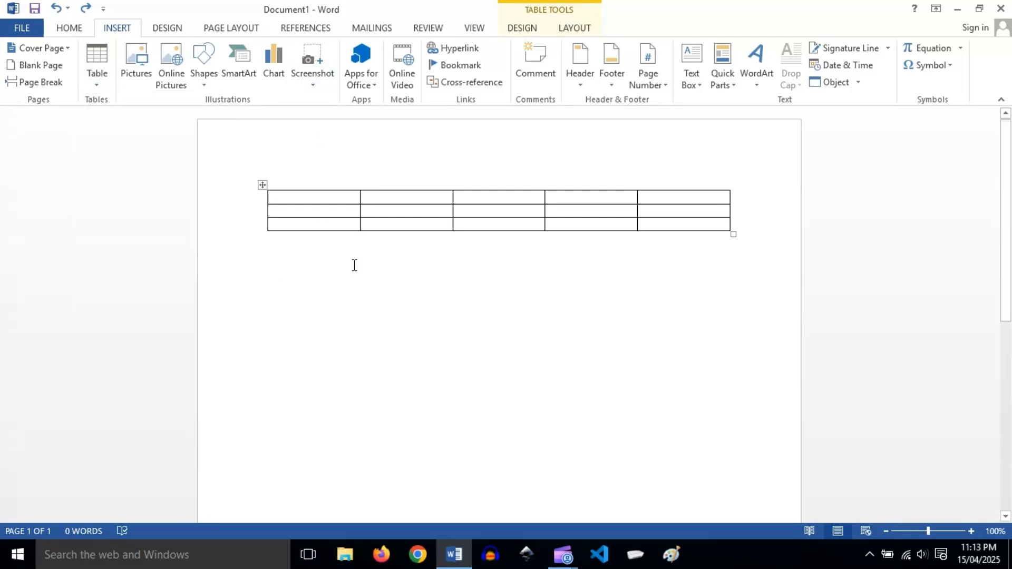
Draw a table about 4.15" wide and 0.7" high below the existing one, divided by one vertical and one horizontal line.
left_click(576, 28)
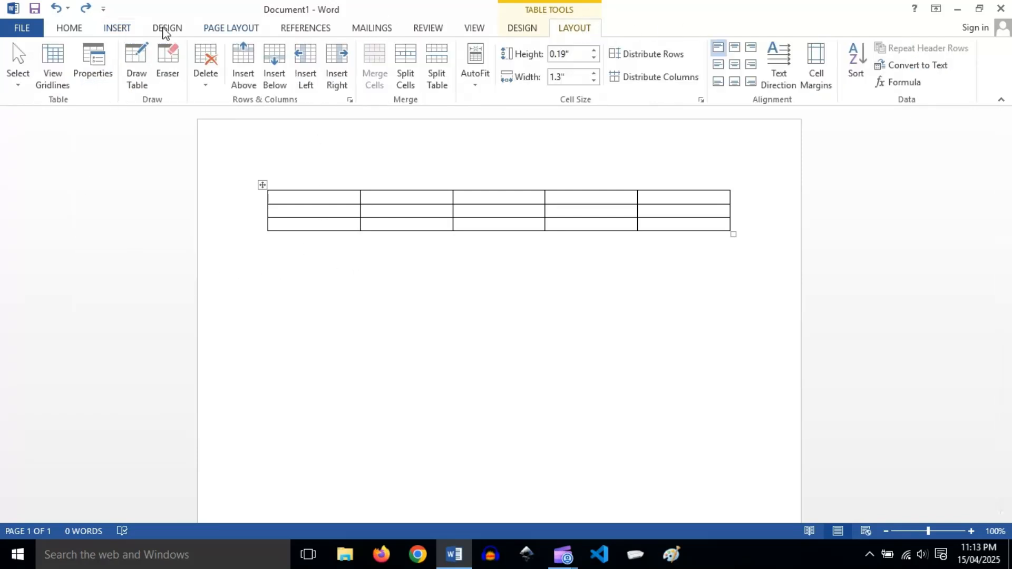
left_click(134, 71)
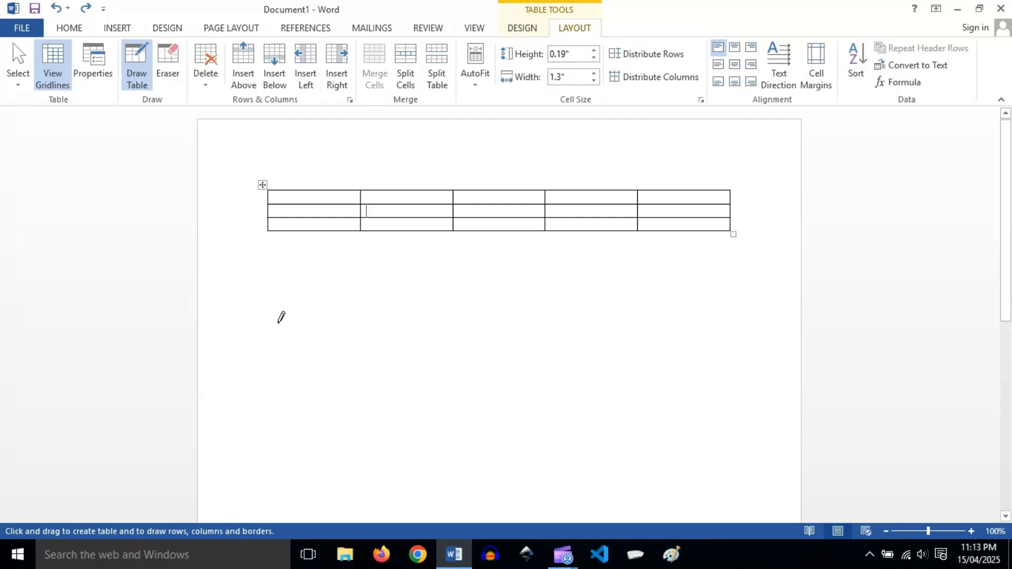
mouse_move(308, 340)
left_mouse_down()
mouse_move(544, 351)
mouse_move(597, 374)
mouse_move(603, 389)
left_mouse_up()
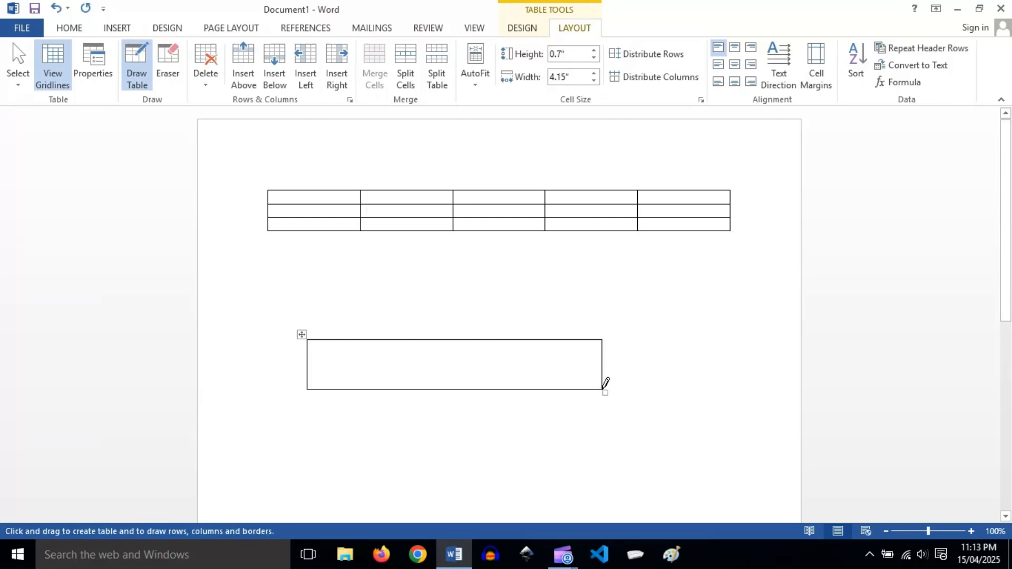
left_click_drag(391, 340, 391, 390)
left_click_drag(310, 362, 601, 363)
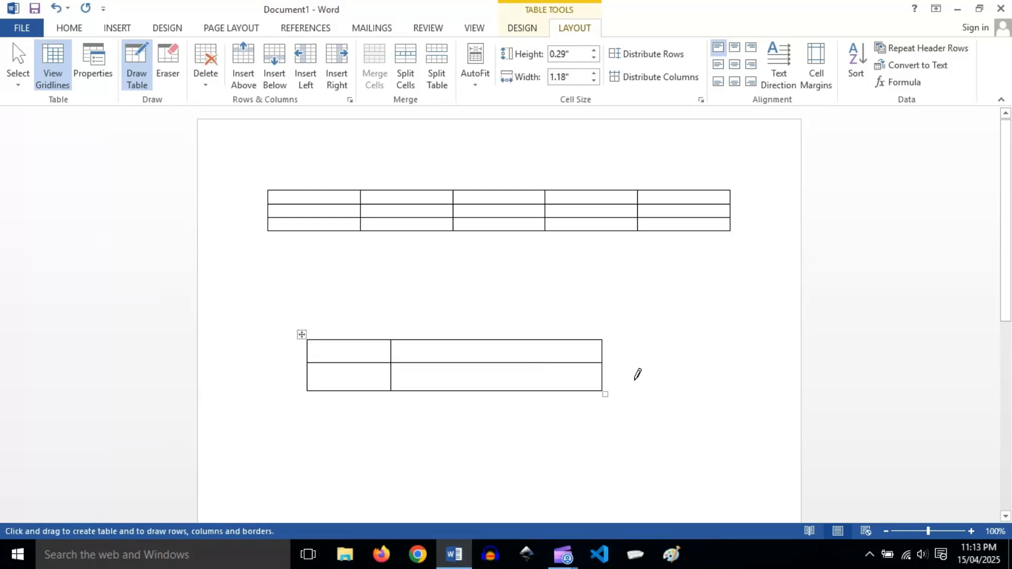
Undo the two drawn dividing lines and the drawn table, and leave table drawing mode.
left_click(55, 8)
left_click(55, 9)
left_click(55, 9)
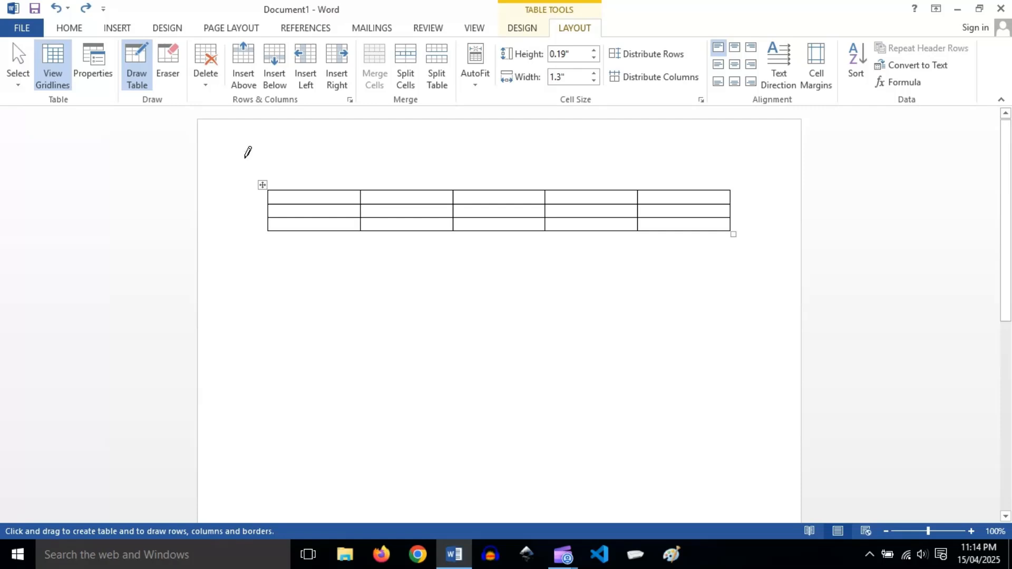
key("Escape")
Erase the top borders of the first two cells and the line between rows two and three in the last three columns.
left_click(170, 63)
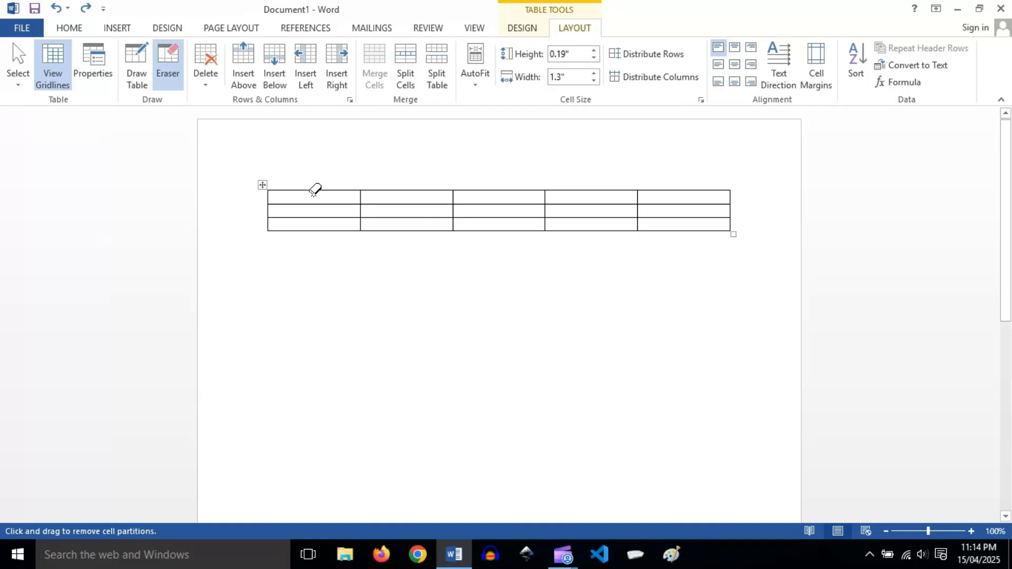
left_click(311, 190)
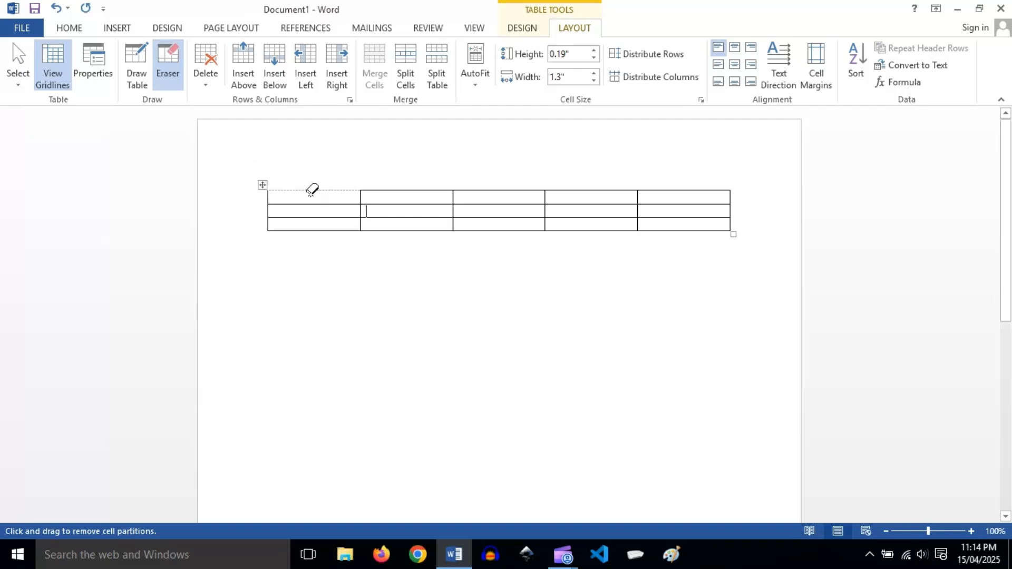
left_click(407, 190)
left_click_drag(460, 216, 684, 217)
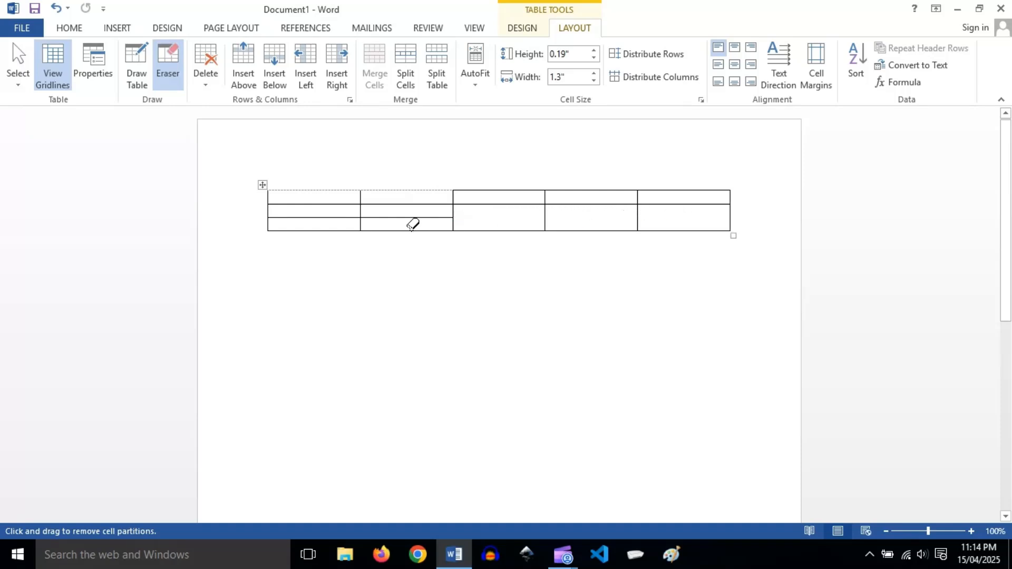
Undo all the border erasures in the table and leave the Eraser.
left_click(55, 9)
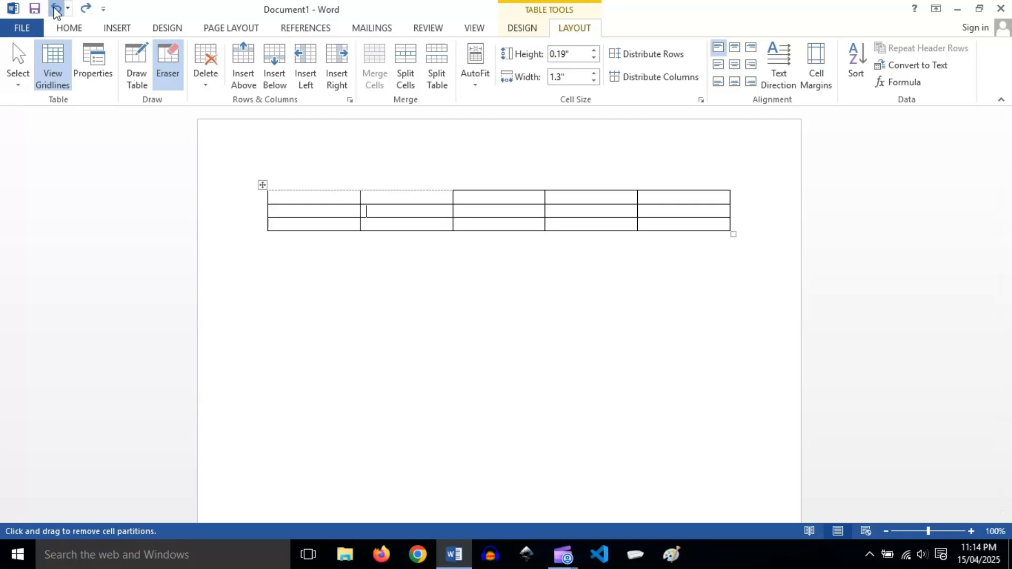
left_click(56, 11)
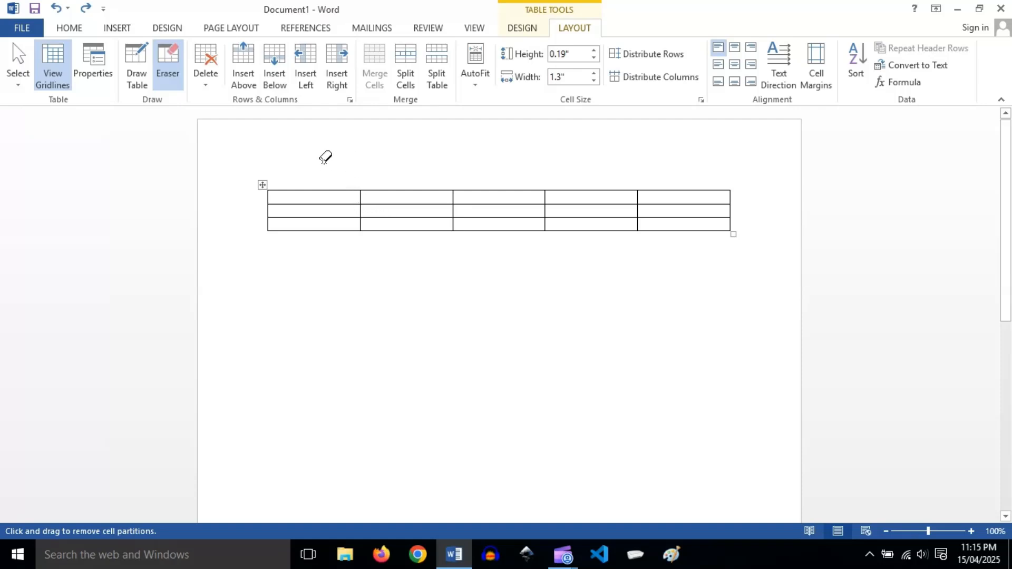
key("Escape")
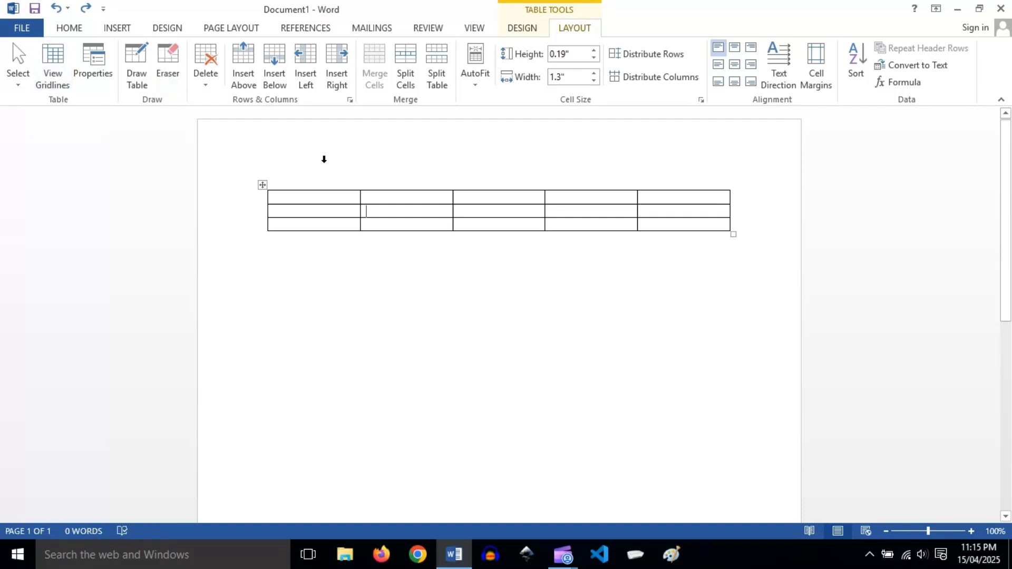
Enter q in the second row's second cell, and insert one row above and one row below it.
left_click(374, 212)
type("q")
left_click(242, 74)
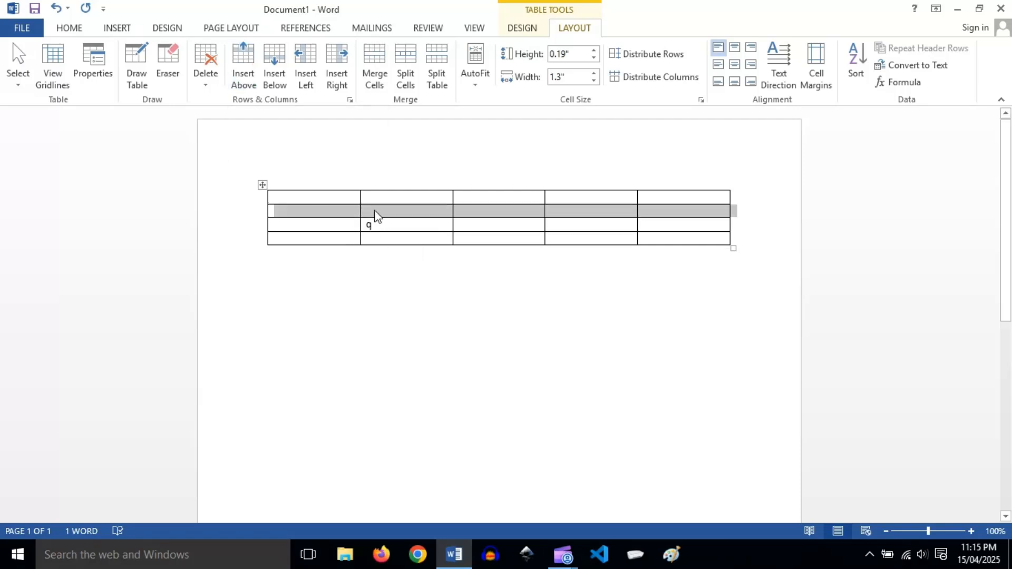
left_click(389, 224)
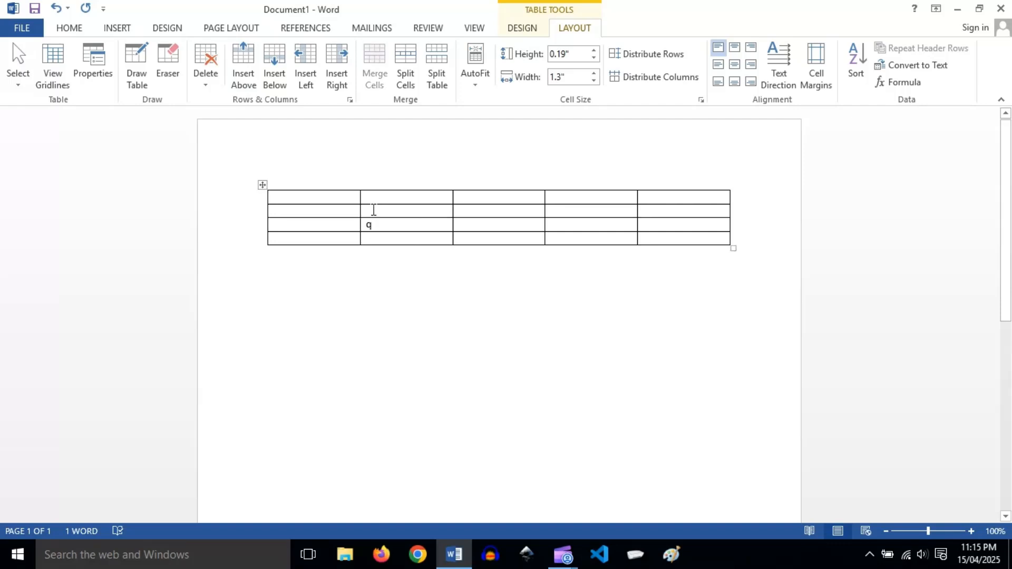
left_click(276, 77)
Insert one column to the left and one column to the right of the cell containing q.
left_click(383, 226)
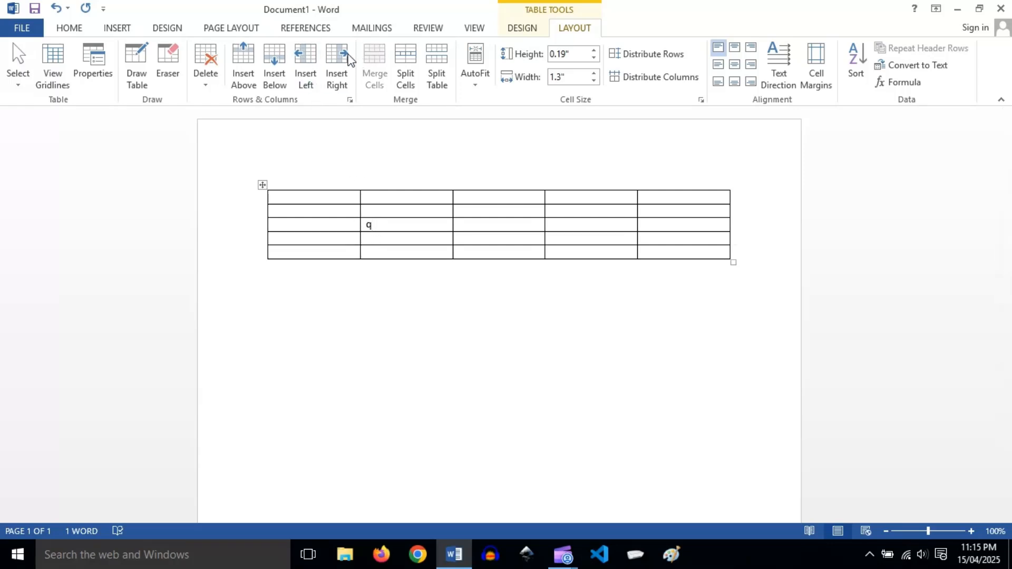
left_click(307, 56)
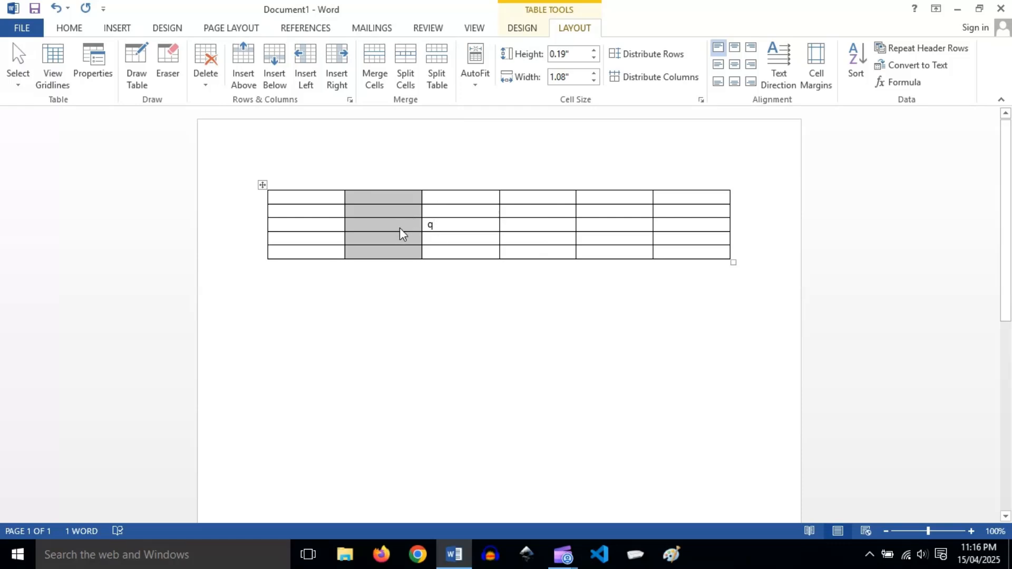
left_click(444, 227)
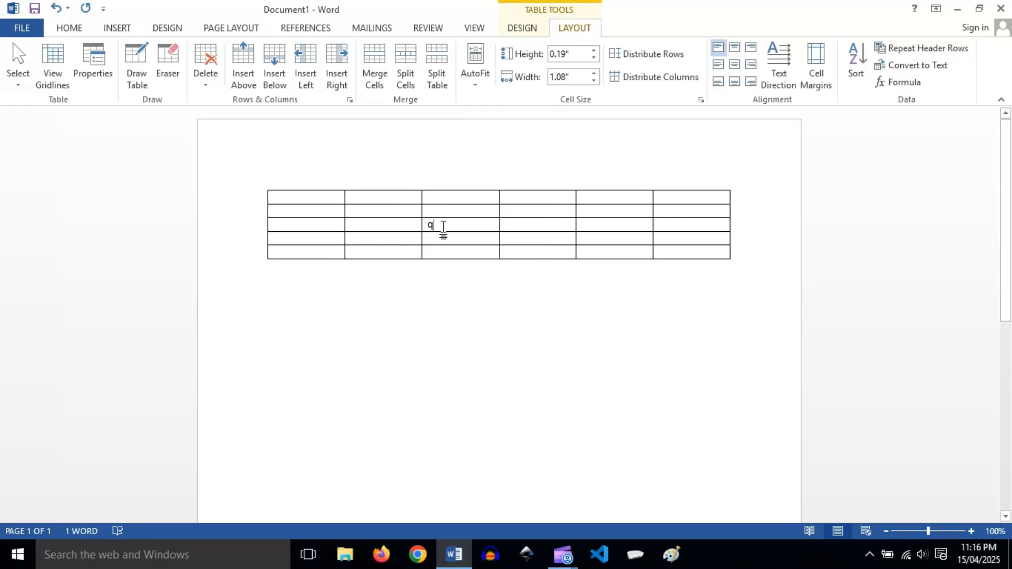
left_click(339, 84)
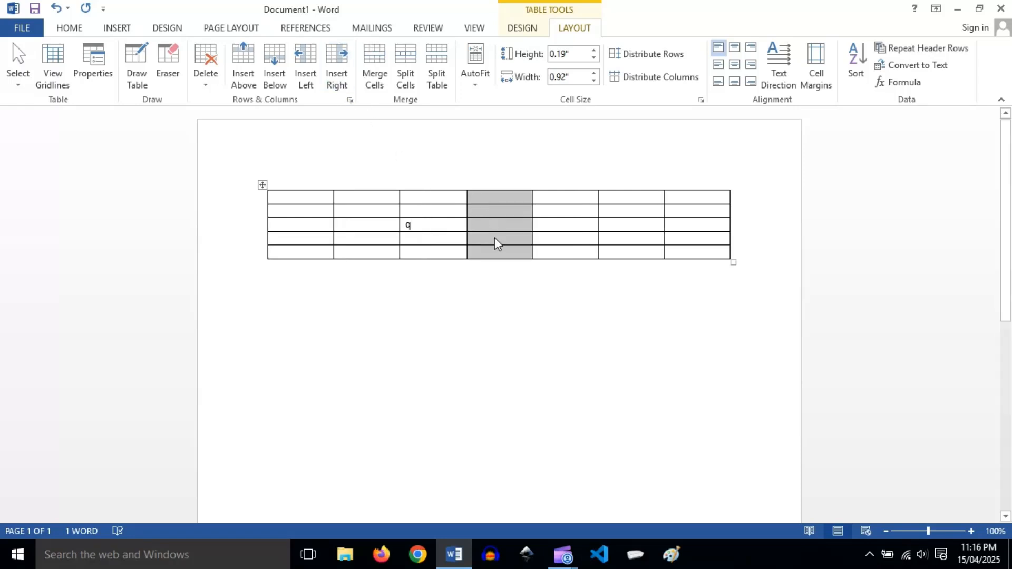
left_click(422, 240)
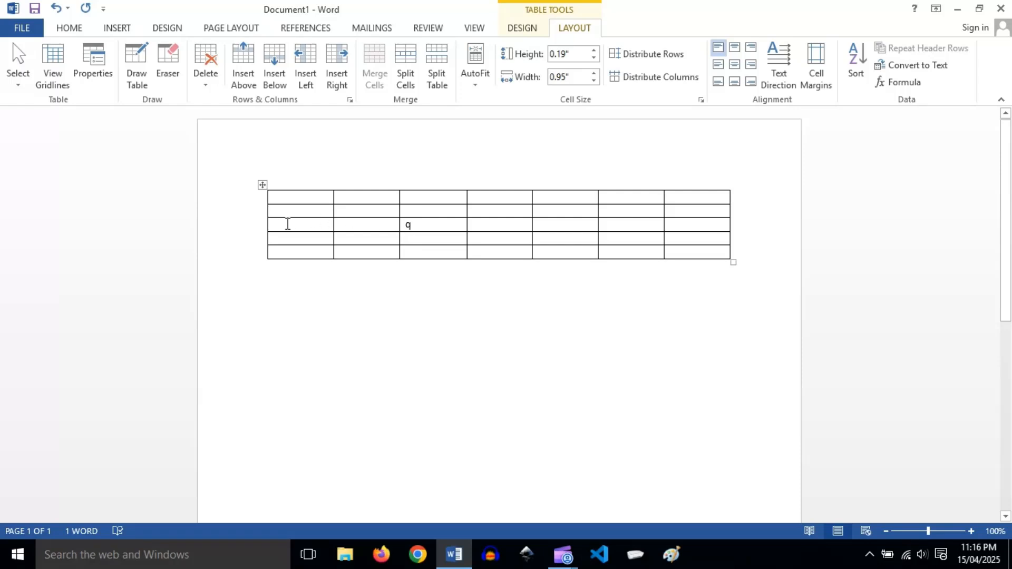
Insert three rows directly above the row containing q, using the insert control at the table's left edge.
mouse_move(261, 220)
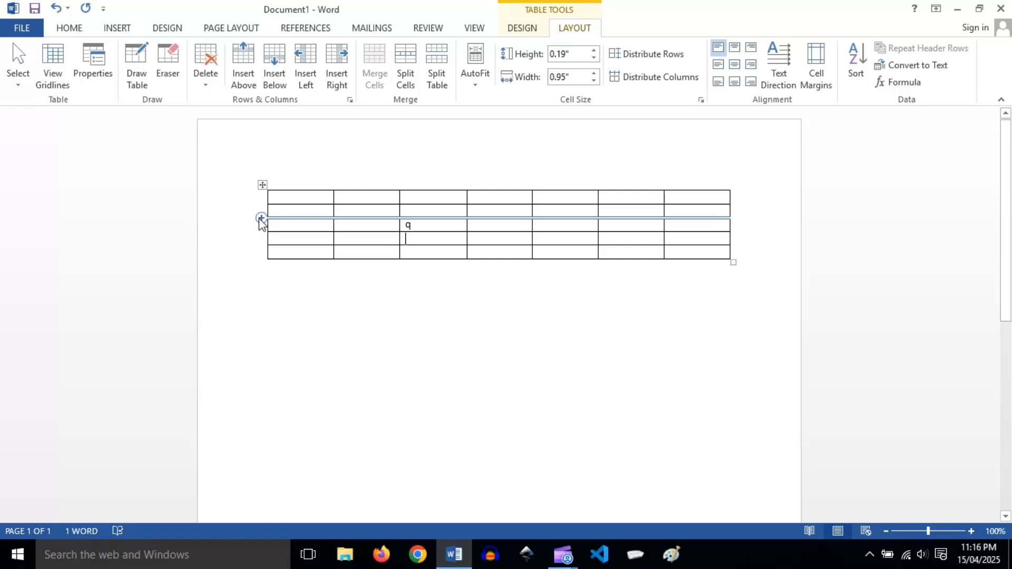
left_click(261, 218)
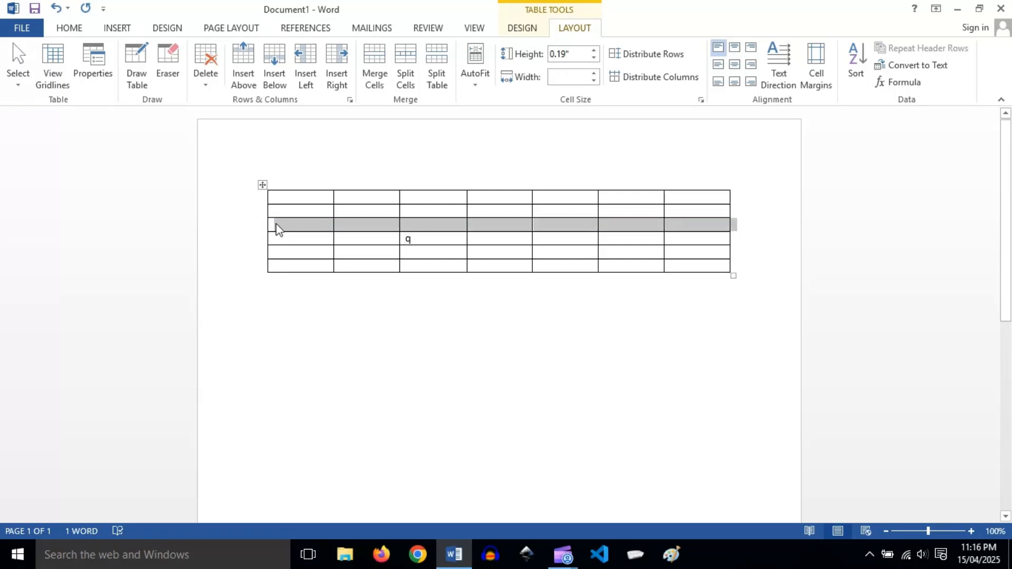
left_click(261, 232)
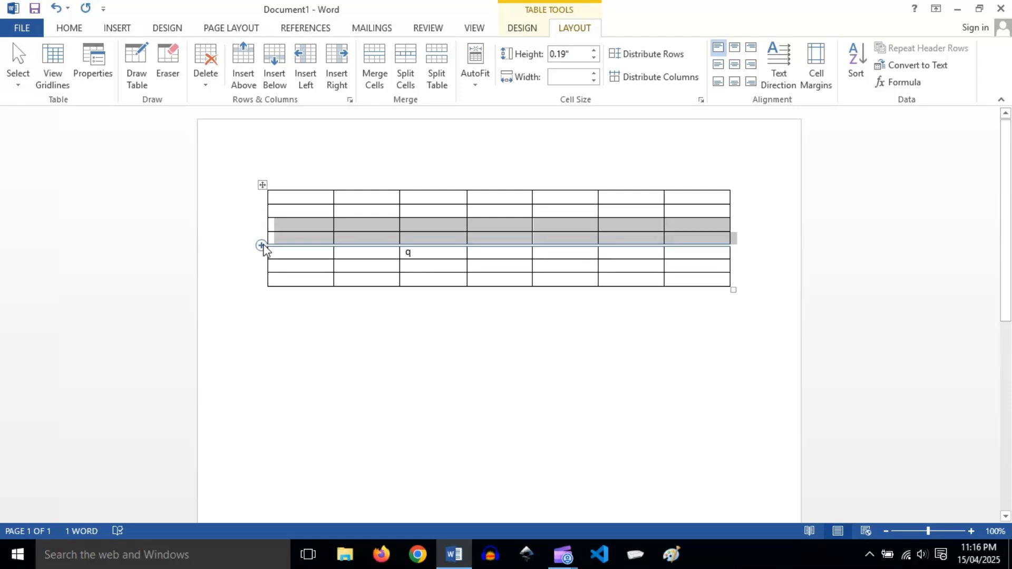
left_click(262, 245)
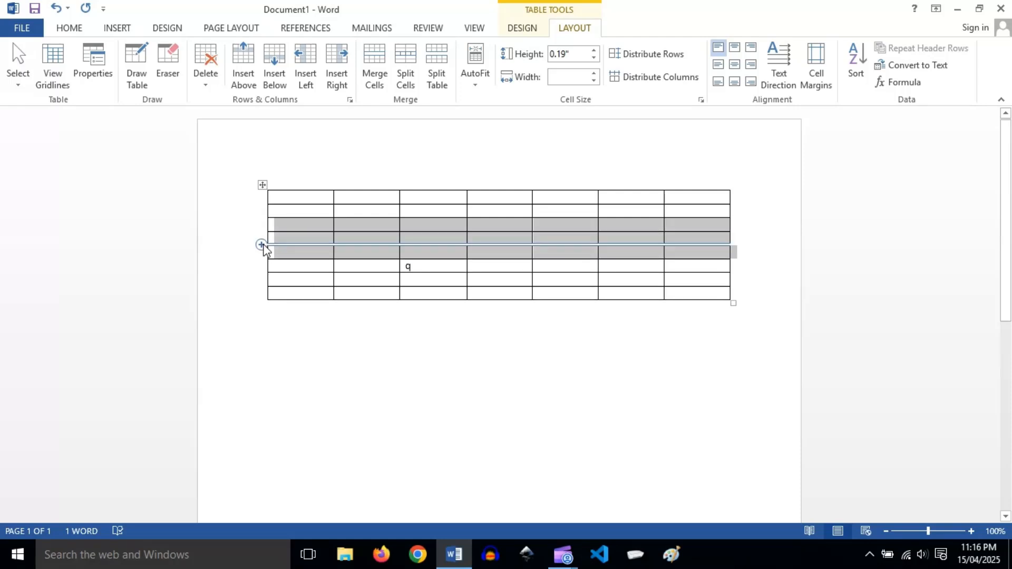
Enter Ththtttt in the table's last cell and continue past it to append a new row.
left_click(711, 289)
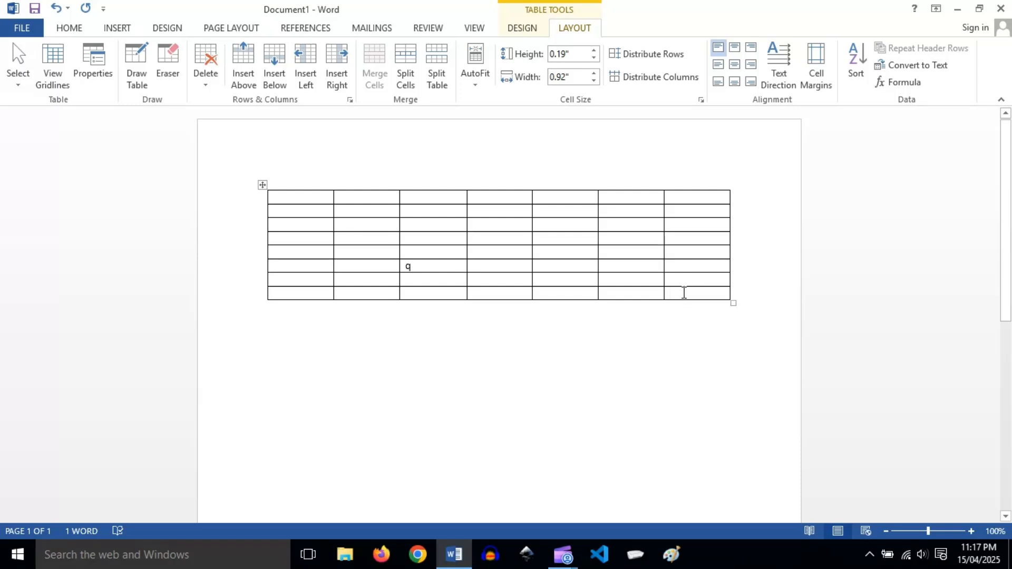
type("thtttttt")
key("Tab")
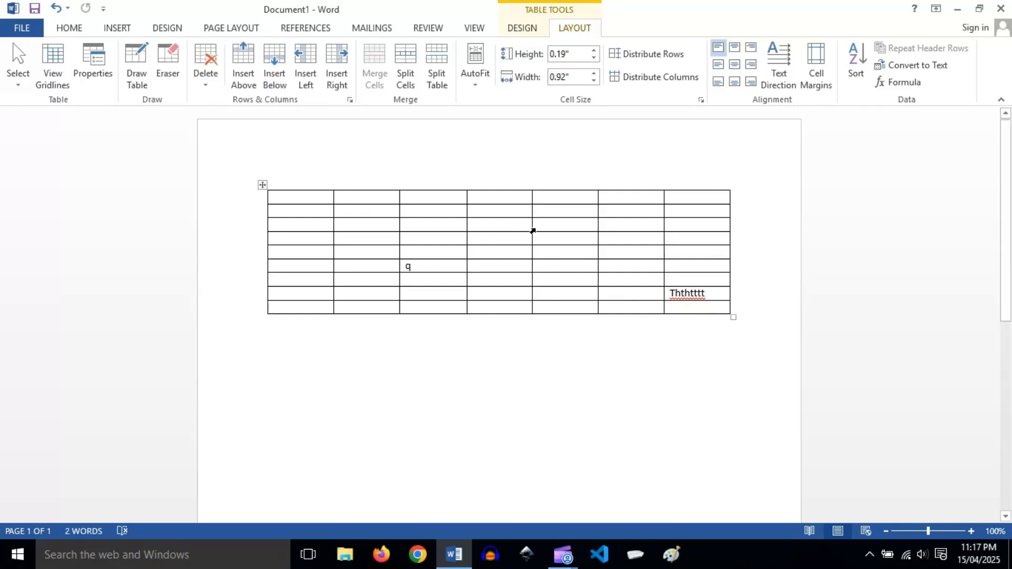
Insert a column between the fourth and fifth columns, and another between the resulting sixth and seventh, directly from the table's top edge.
mouse_move(532, 185)
left_click(532, 184)
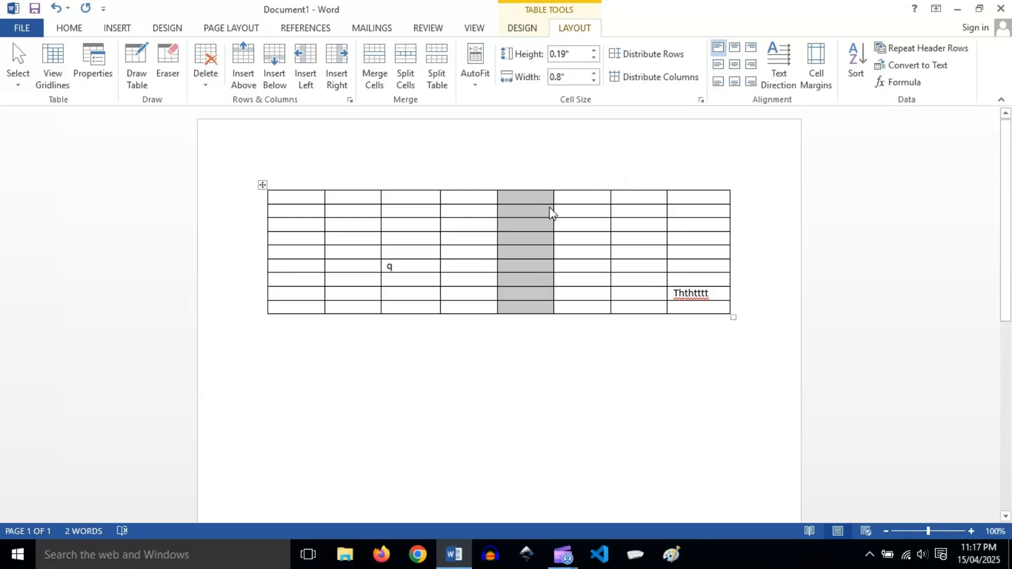
left_click(580, 198)
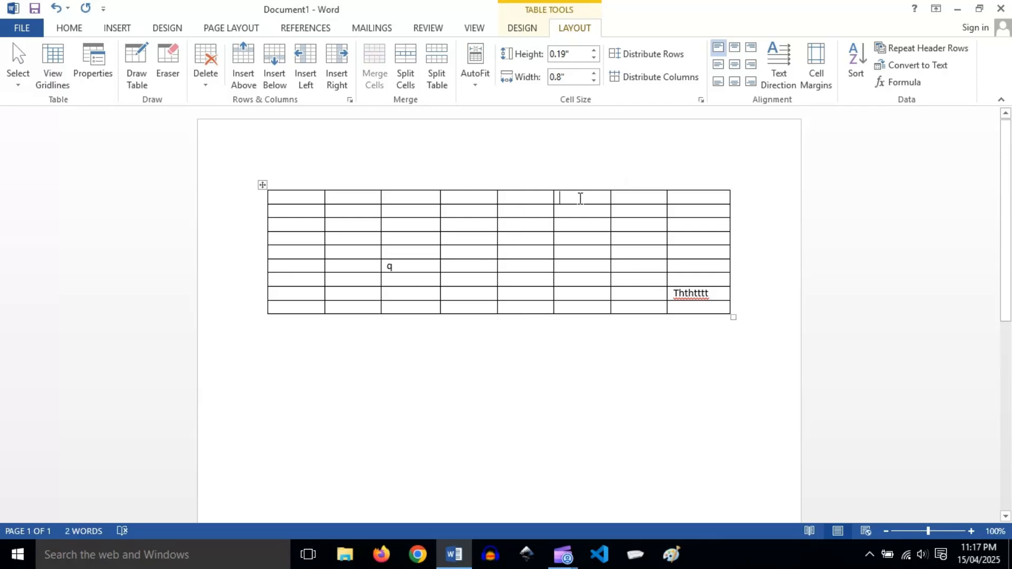
mouse_move(612, 184)
left_click(611, 184)
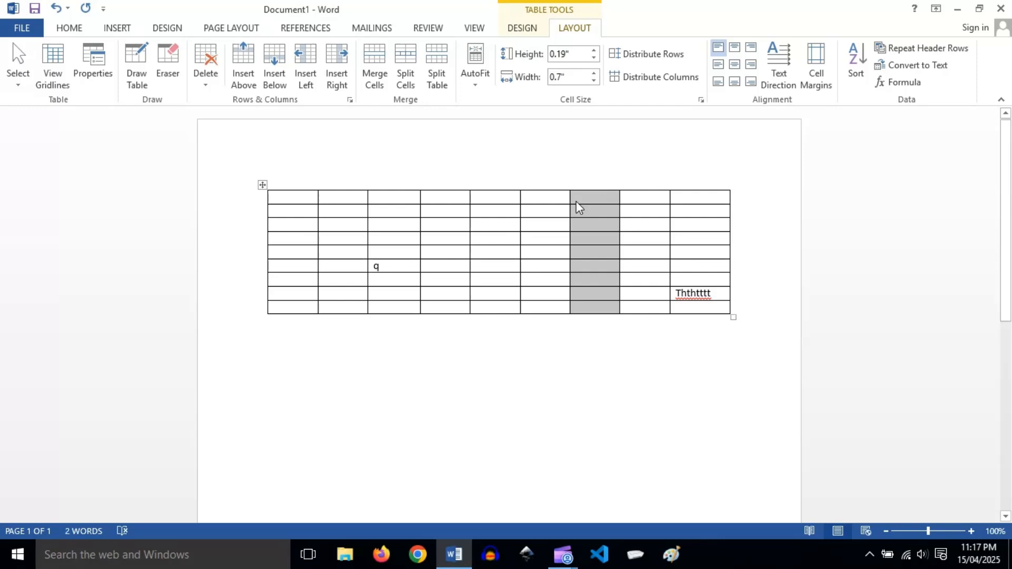
left_click(638, 217)
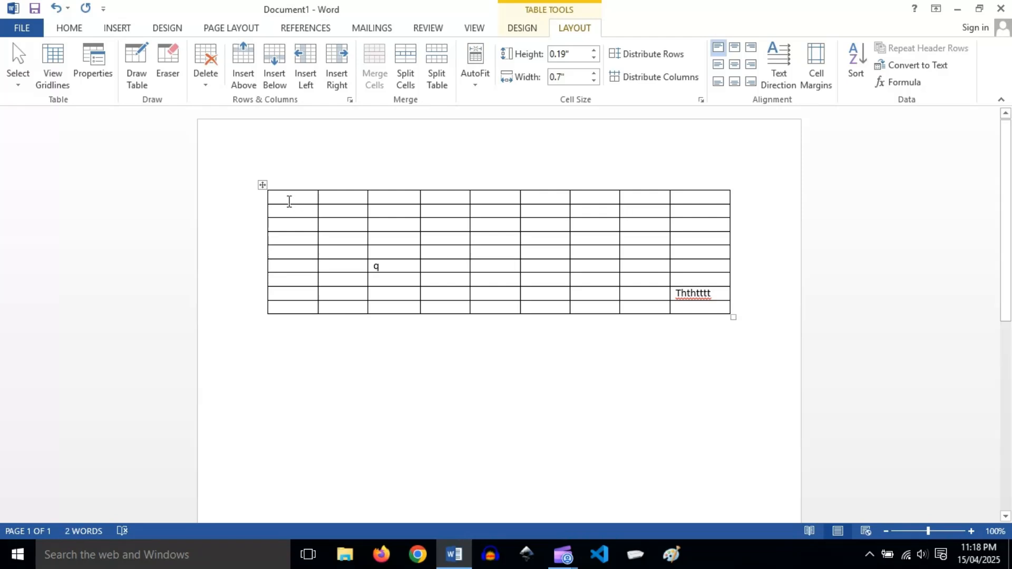
Select the first two cells of the first two rows together, then clear the selection.
left_click_drag(289, 201, 338, 210)
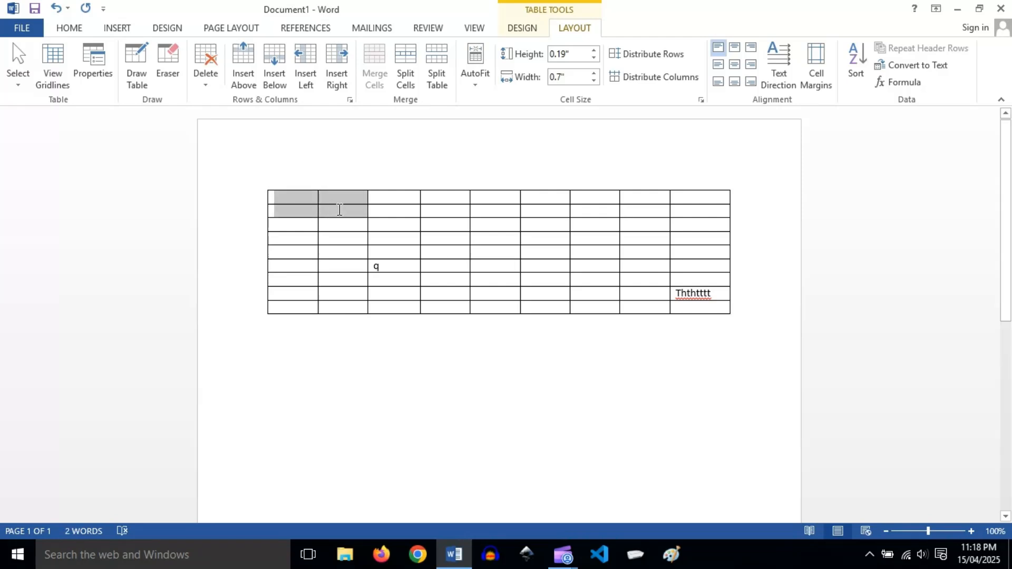
left_click_drag(340, 210, 338, 212)
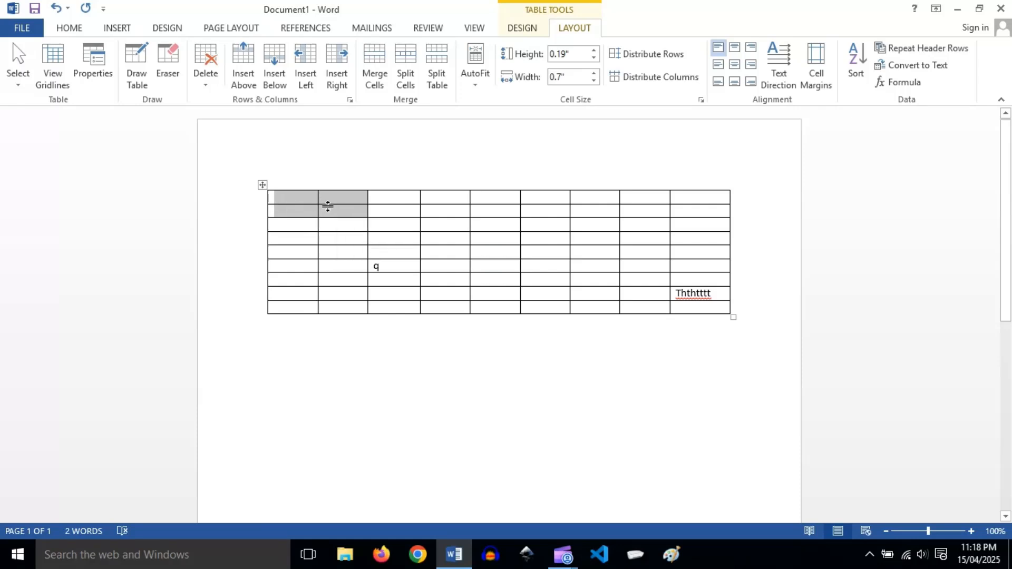
left_click(393, 199)
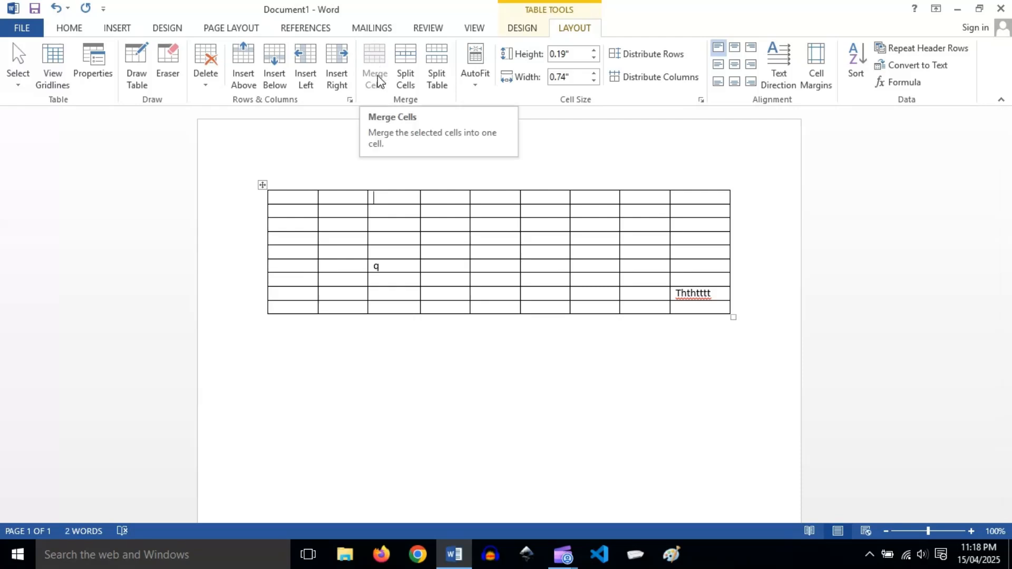
Merge the first two cells of the first two rows into one cell, then undo the merge.
left_click(285, 200)
left_click_drag(294, 203, 340, 213)
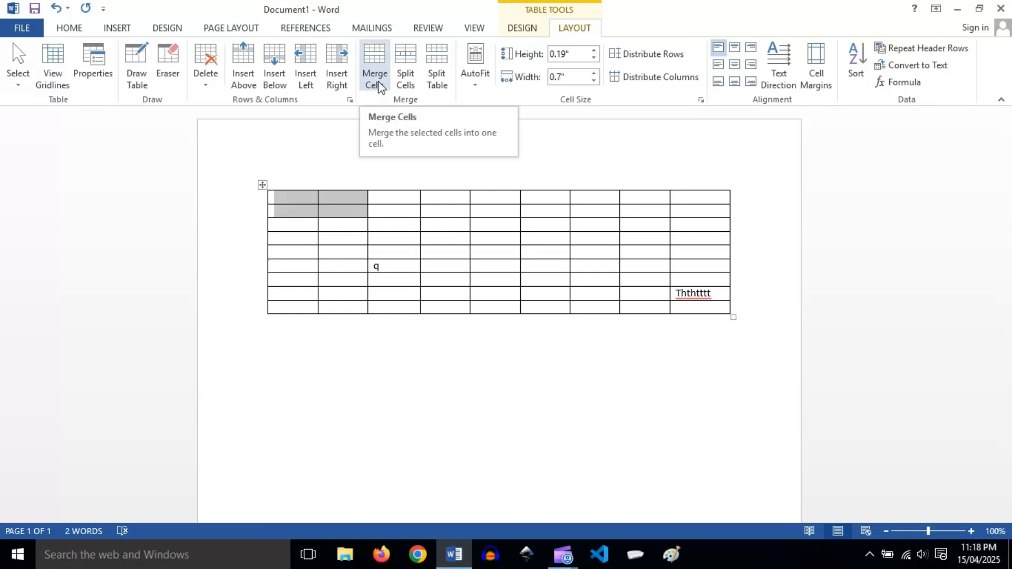
left_click(380, 86)
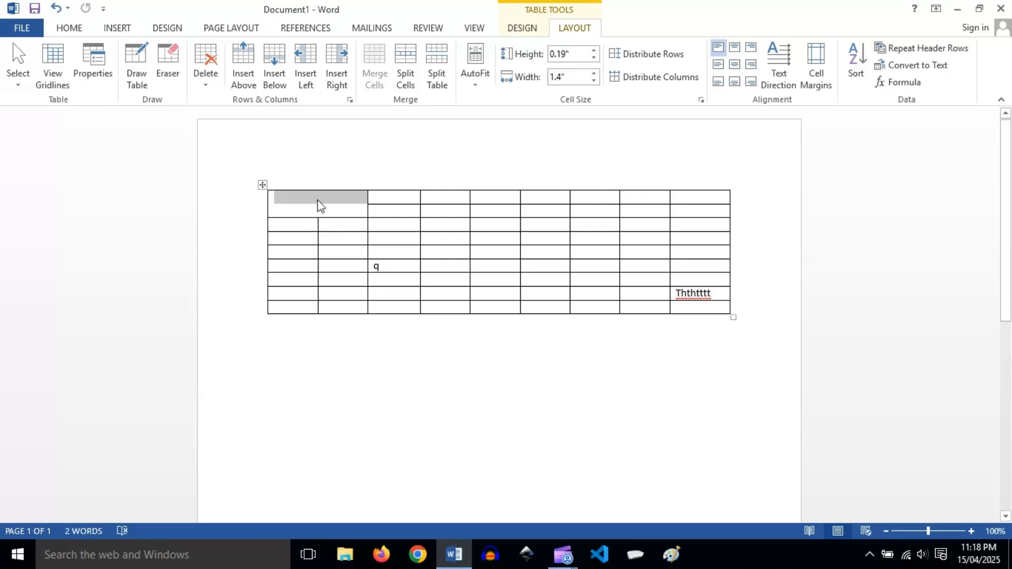
left_click(357, 241)
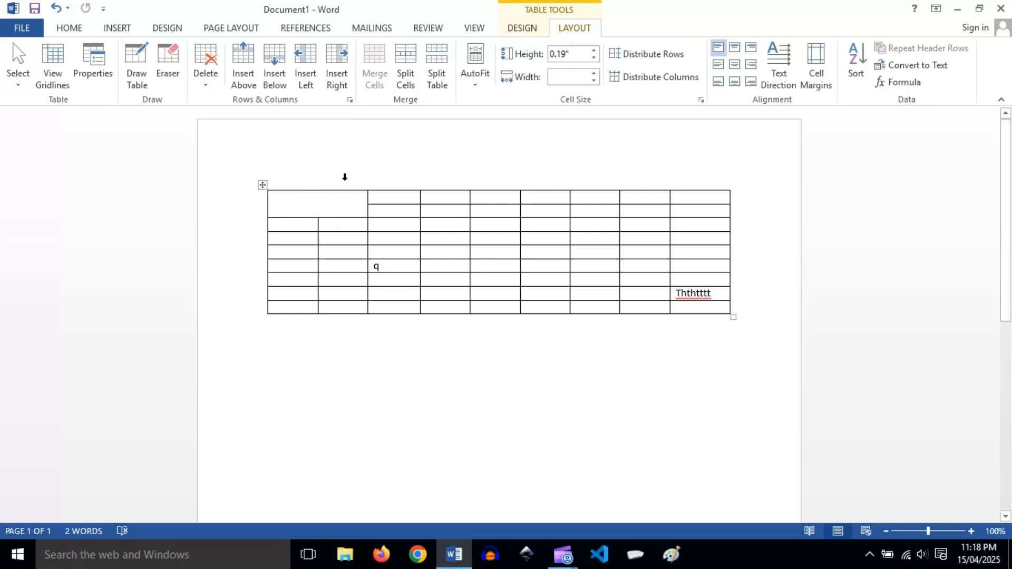
left_click(55, 8)
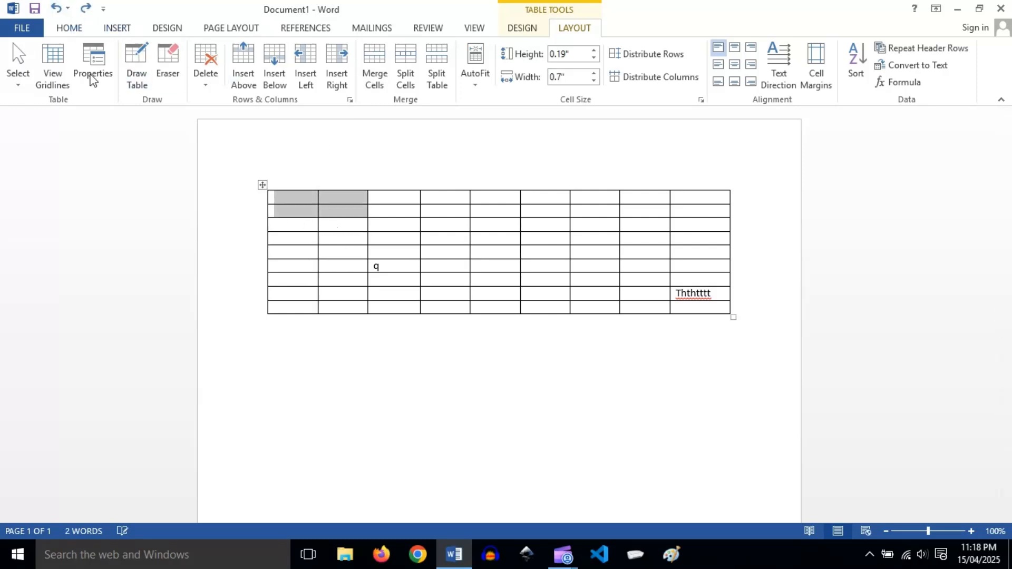
Make the table's first row about 0.74" high and its first column about 1" wide.
left_click(450, 238)
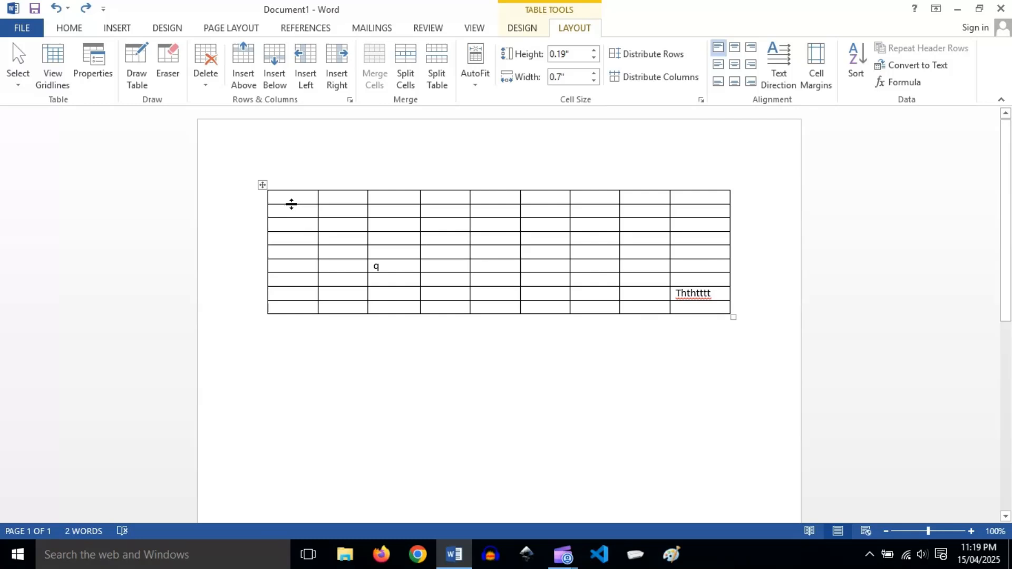
left_click_drag(292, 204, 289, 242)
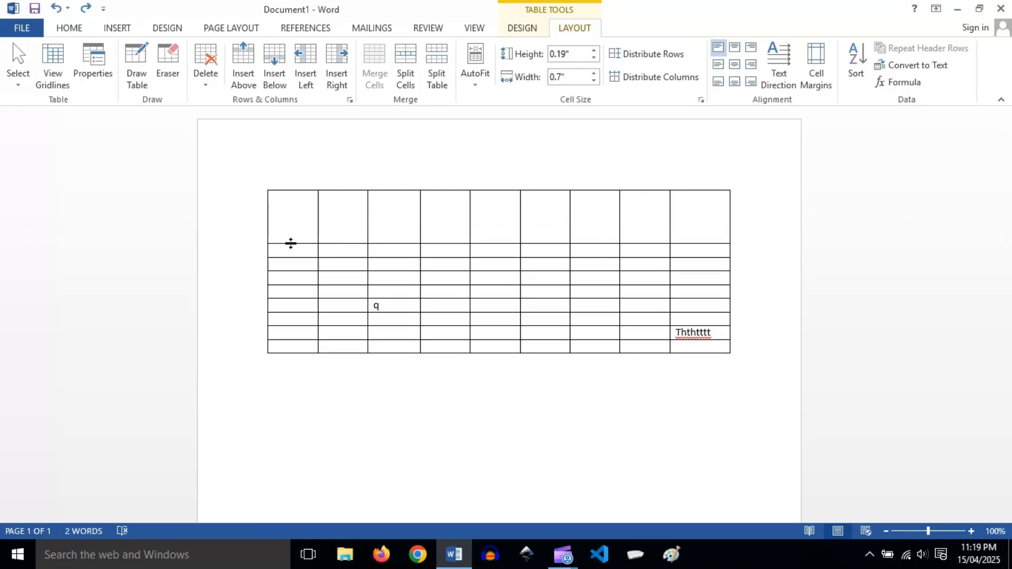
left_click_drag(317, 223, 338, 224)
Split the table's first cell into 3 columns and 2 rows, then clear the selection.
left_click(320, 238)
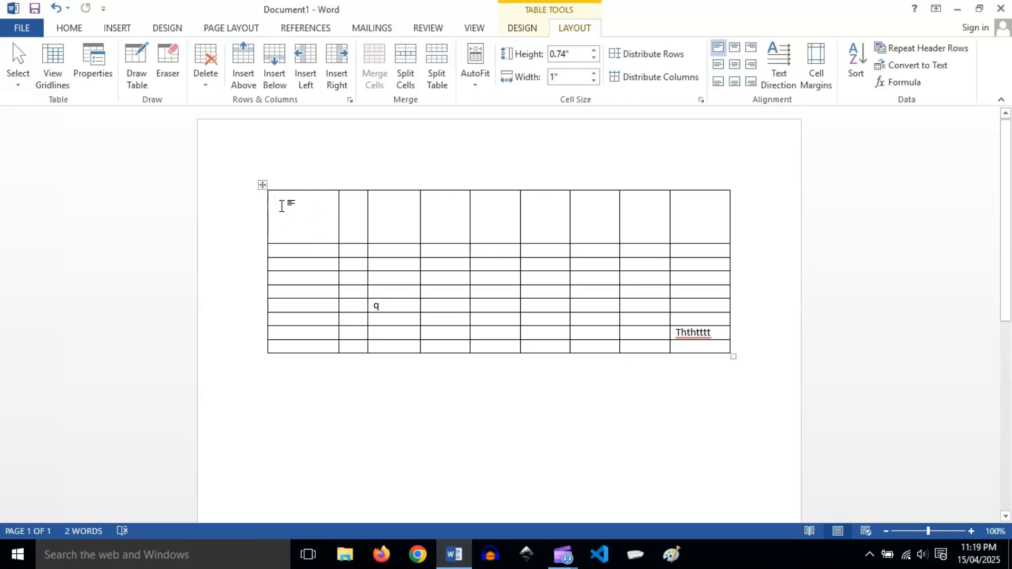
left_click(409, 75)
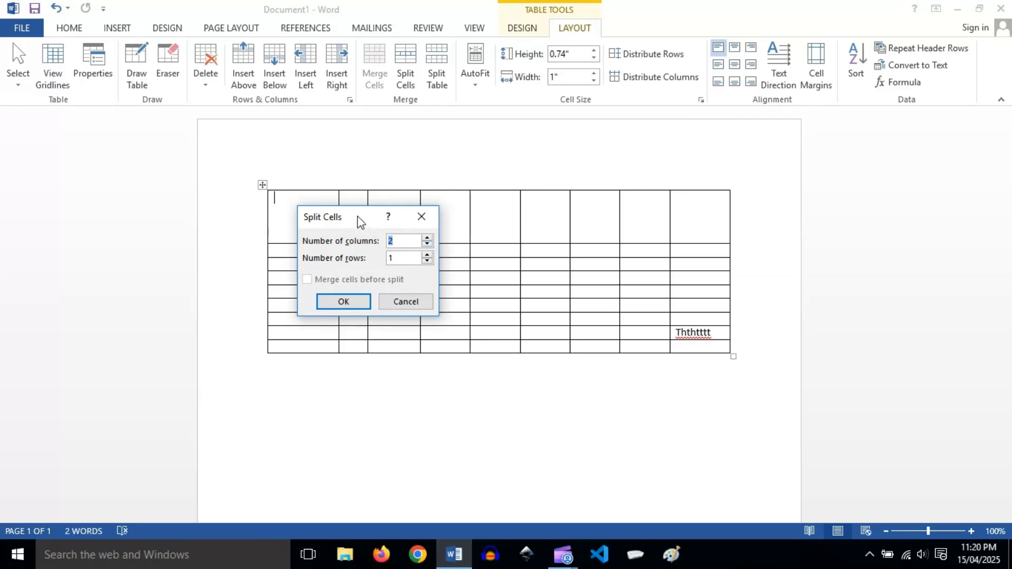
left_click_drag(360, 222, 424, 222)
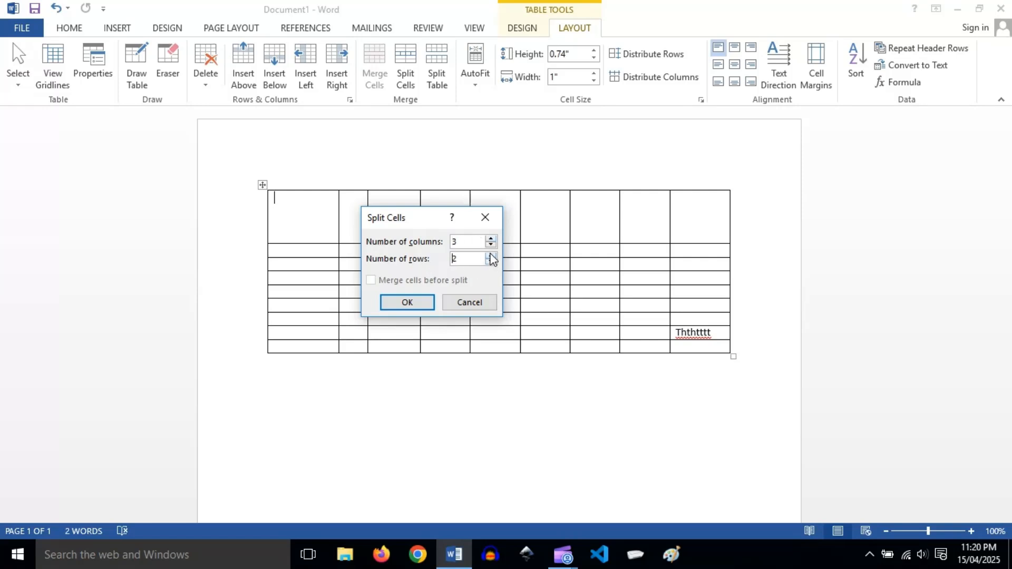
left_click(407, 302)
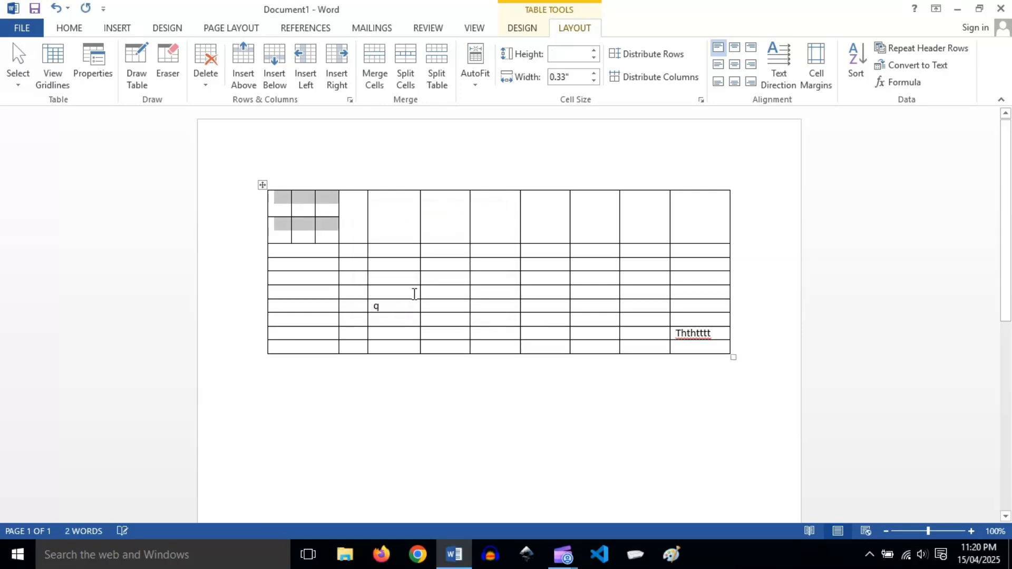
left_click(350, 219)
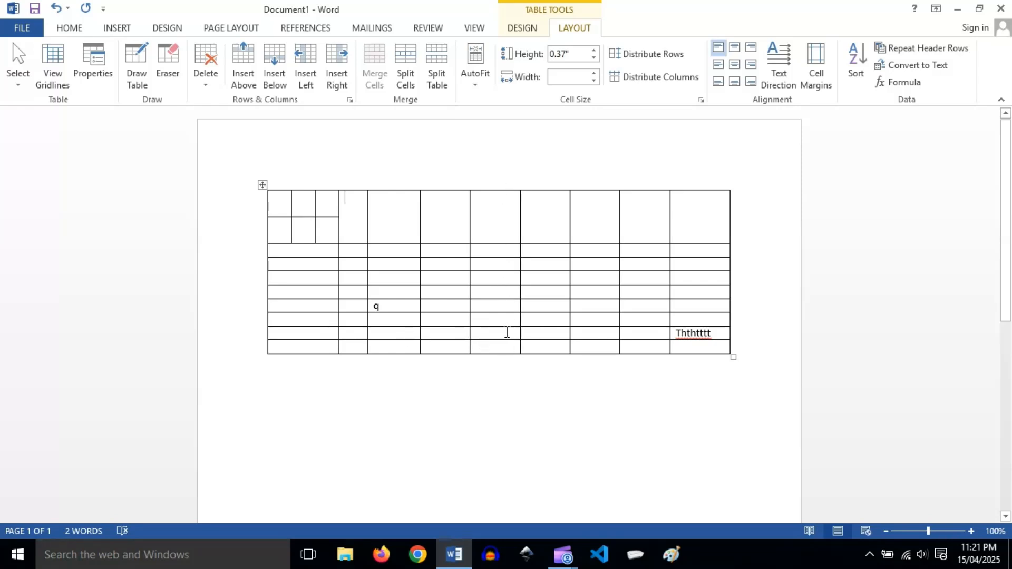
Split the table in two directly above the row containing Ththtttt.
left_click(285, 340)
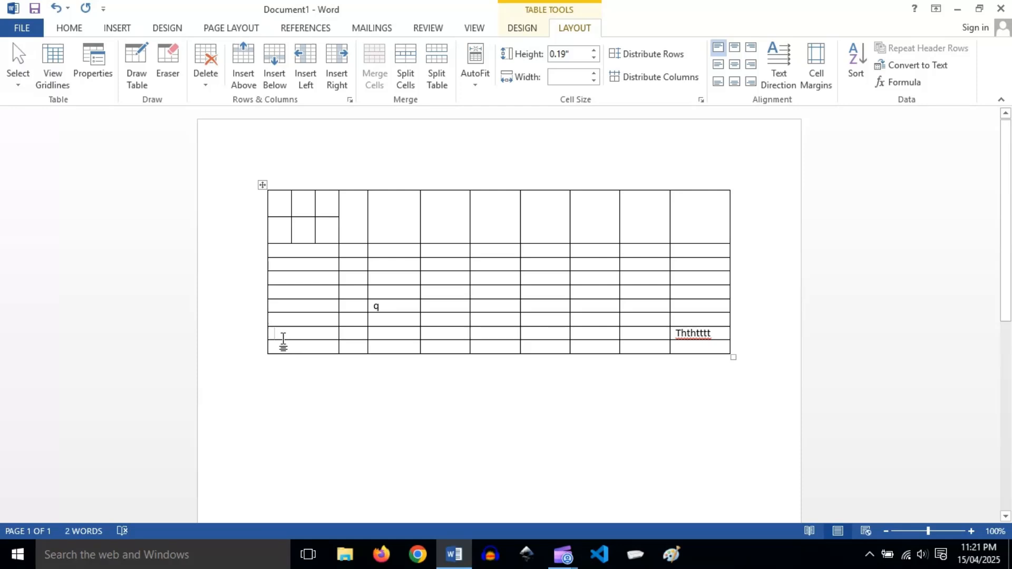
key("ctrl+z")
left_click(437, 69)
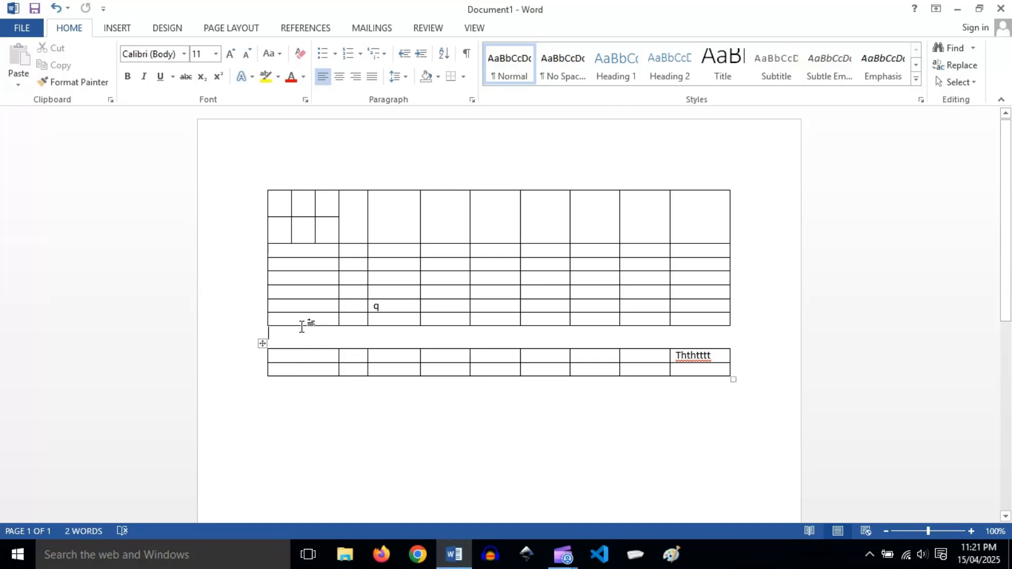
Try AutoFit Contents on the upper table, then undo it.
left_click(402, 319)
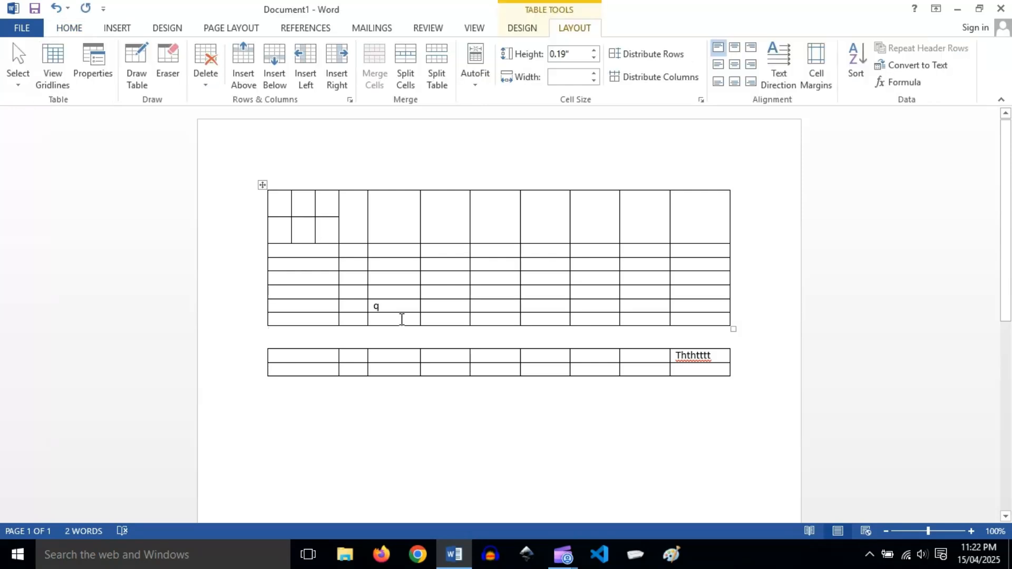
left_click(475, 79)
left_click(496, 101)
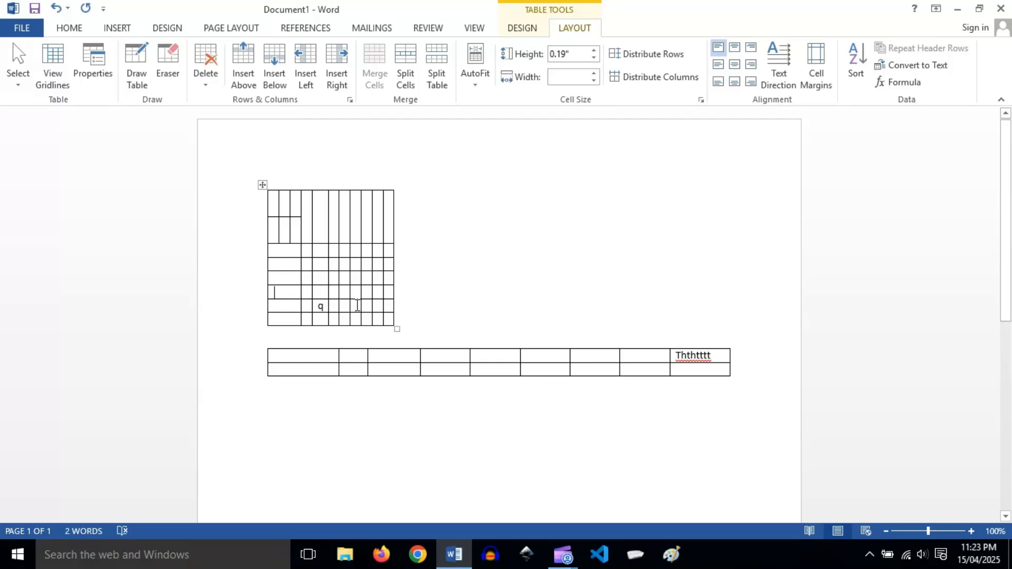
left_click(56, 8)
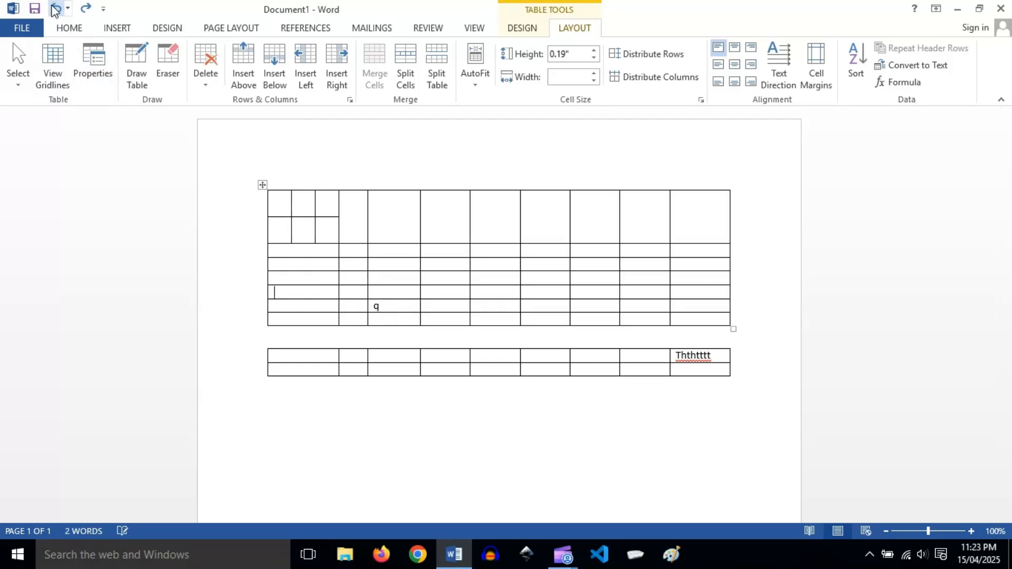
Apply AutoFit Window to the upper table.
left_click(477, 87)
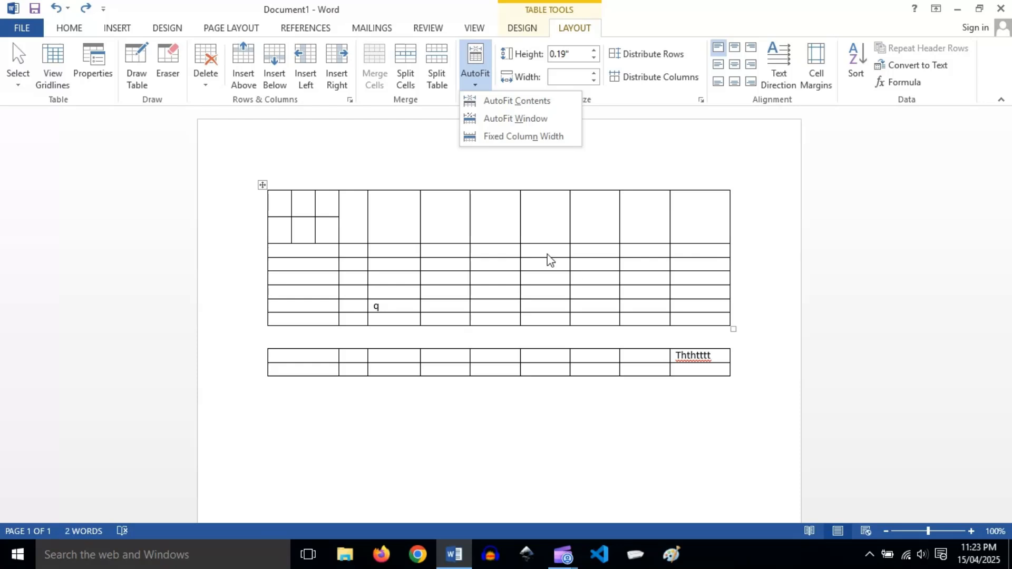
left_click(510, 118)
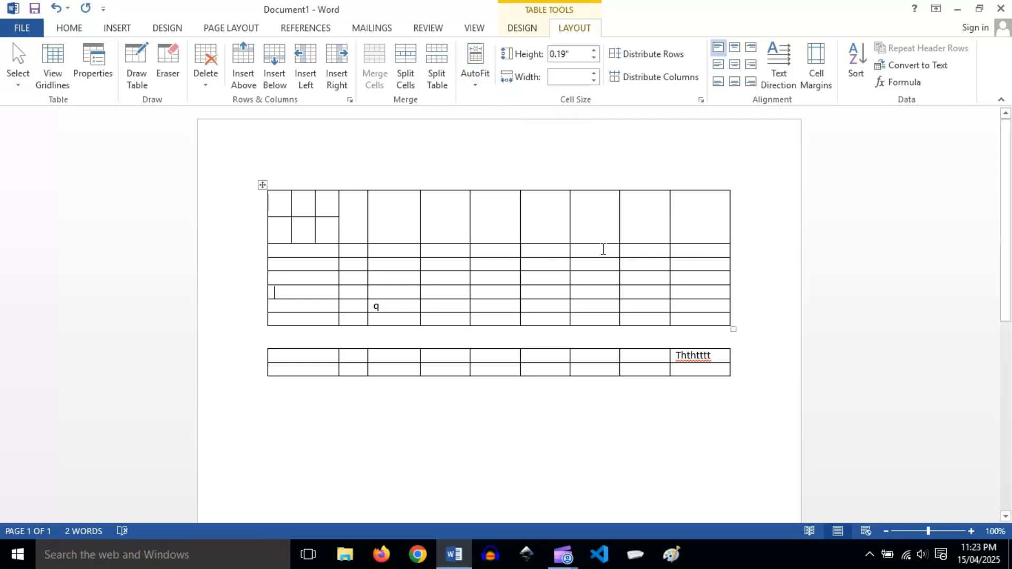
Widen the upper table's fourth column and make its first row taller.
left_click(491, 218)
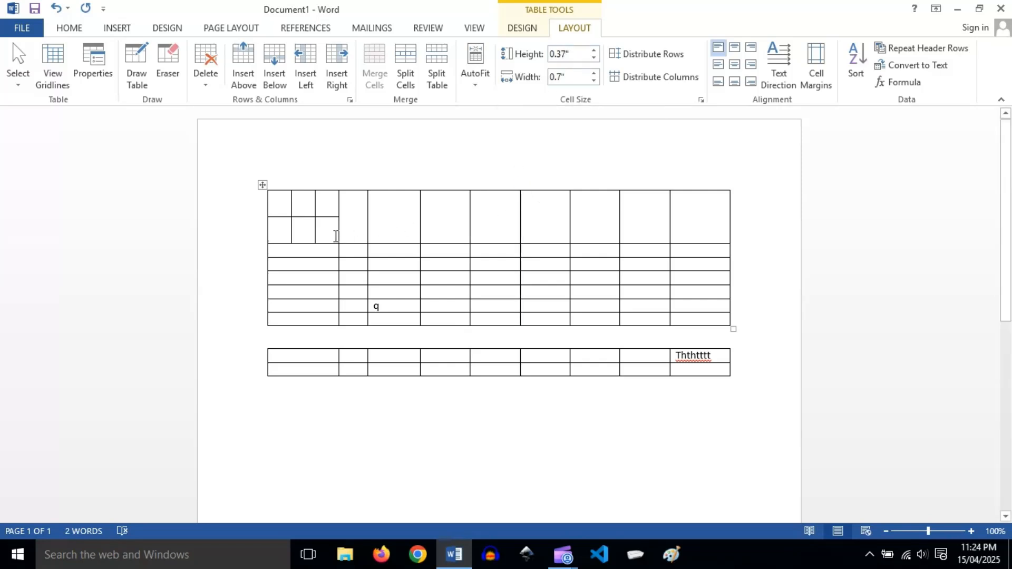
left_click_drag(469, 220, 474, 257)
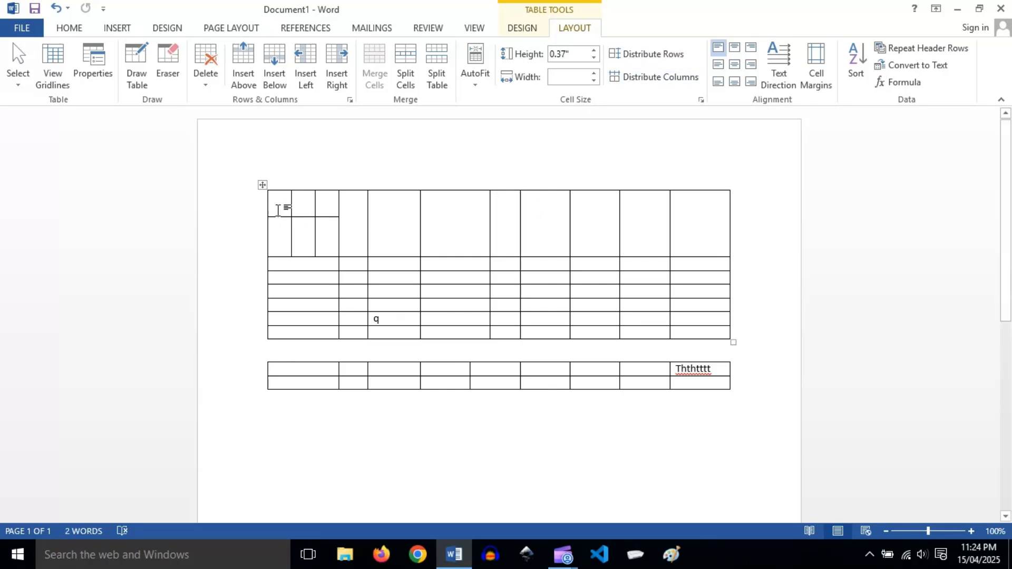
Merge the six small cells in the upper table's first corner back into a single cell.
left_click_drag(277, 207, 324, 252)
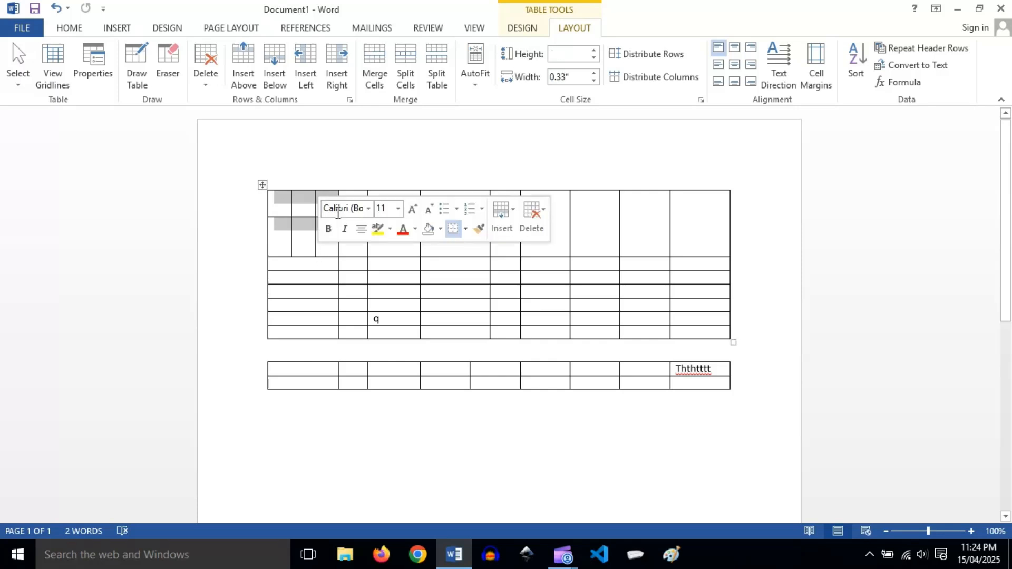
left_click(375, 74)
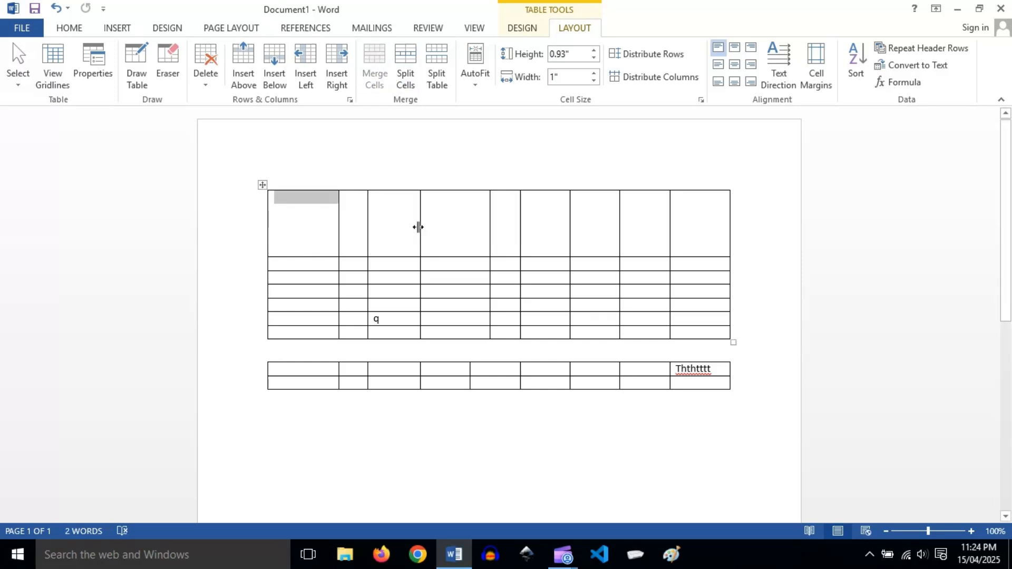
left_click(309, 265)
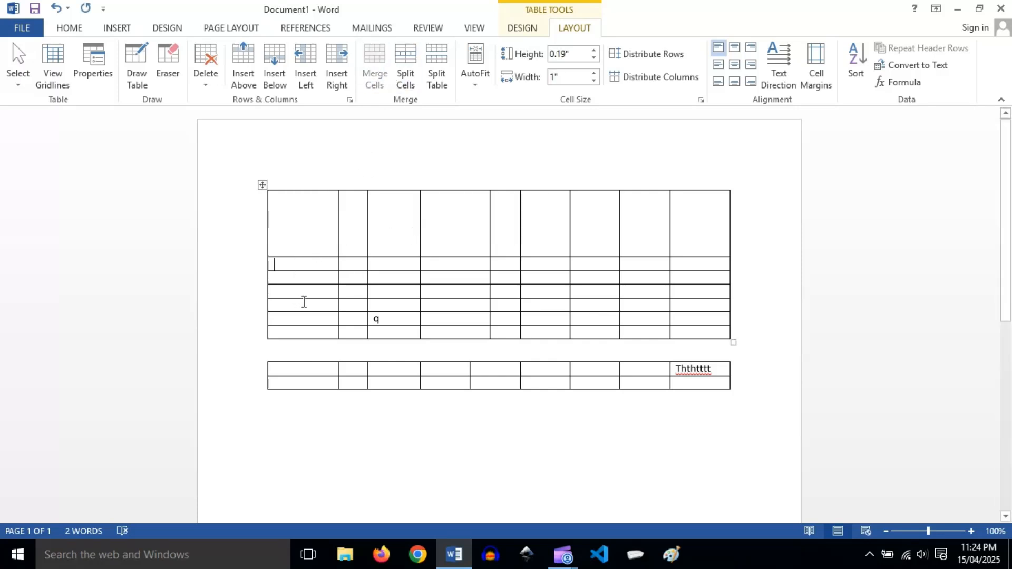
Make the upper table's fourth row taller, then select the whole table and distribute its rows evenly.
left_click_drag(304, 300, 304, 319)
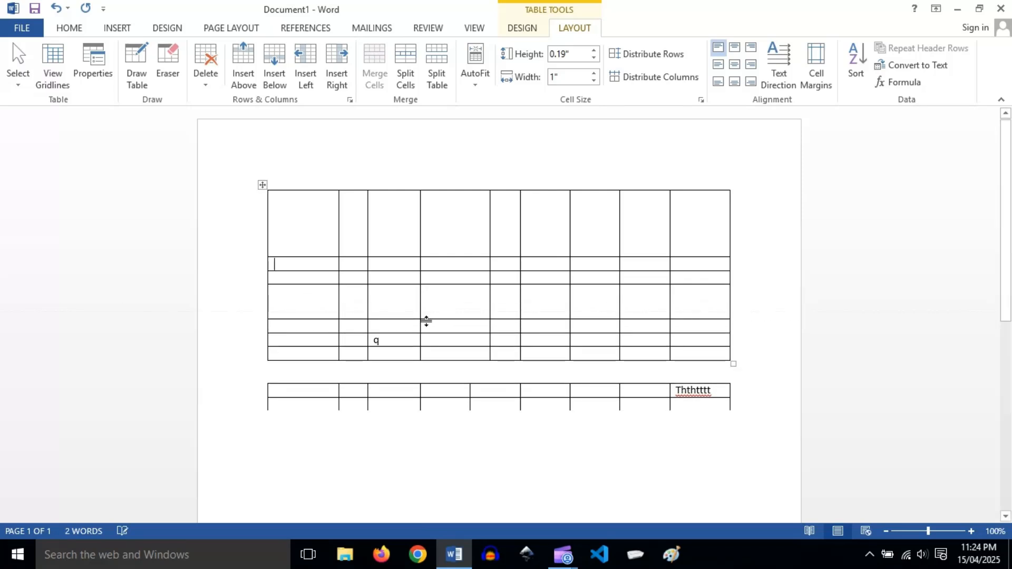
scroll(414, 331, "down", 2)
scroll(514, 324, "up", 1)
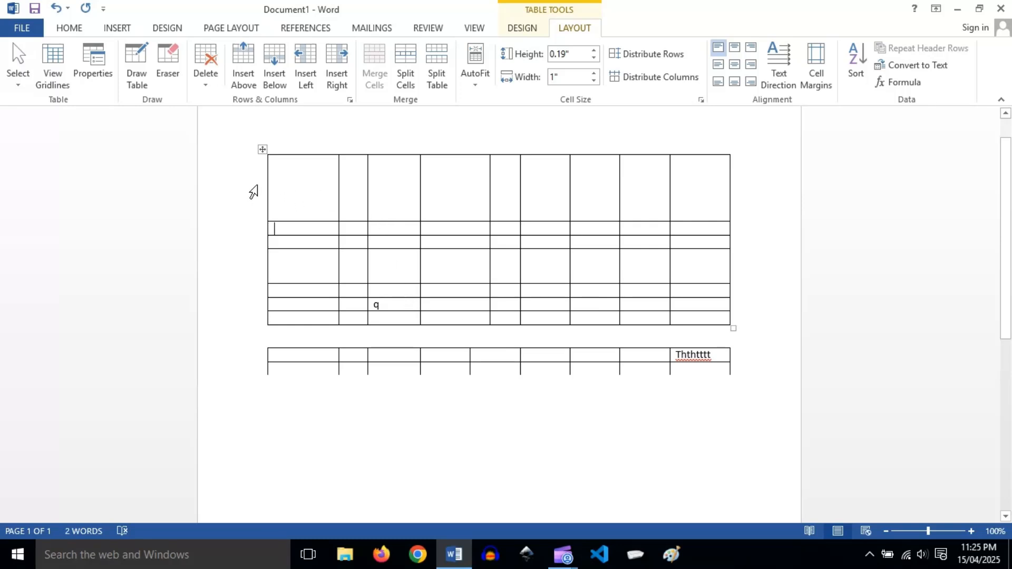
left_click(262, 150)
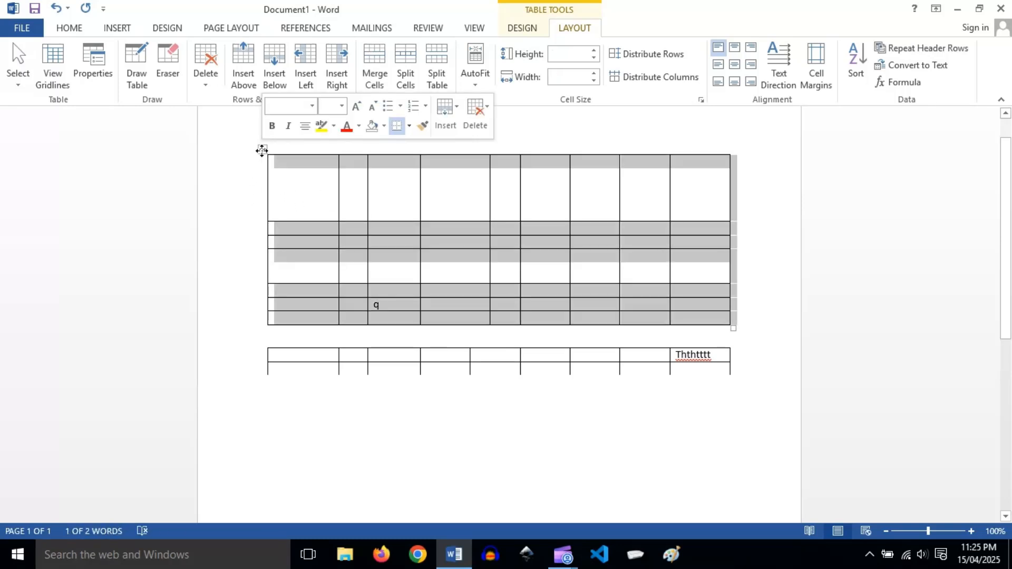
left_click(657, 61)
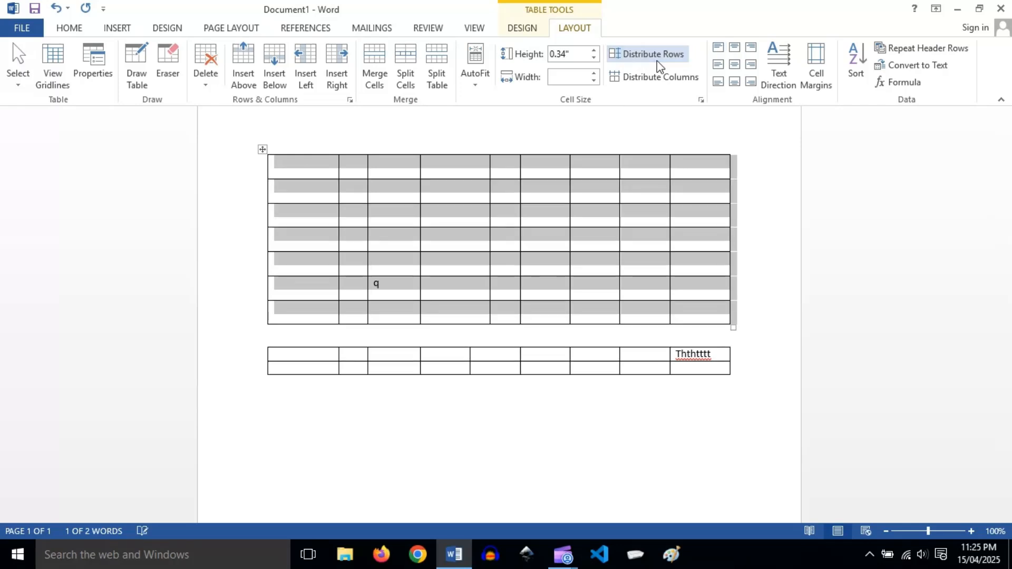
left_click(599, 254)
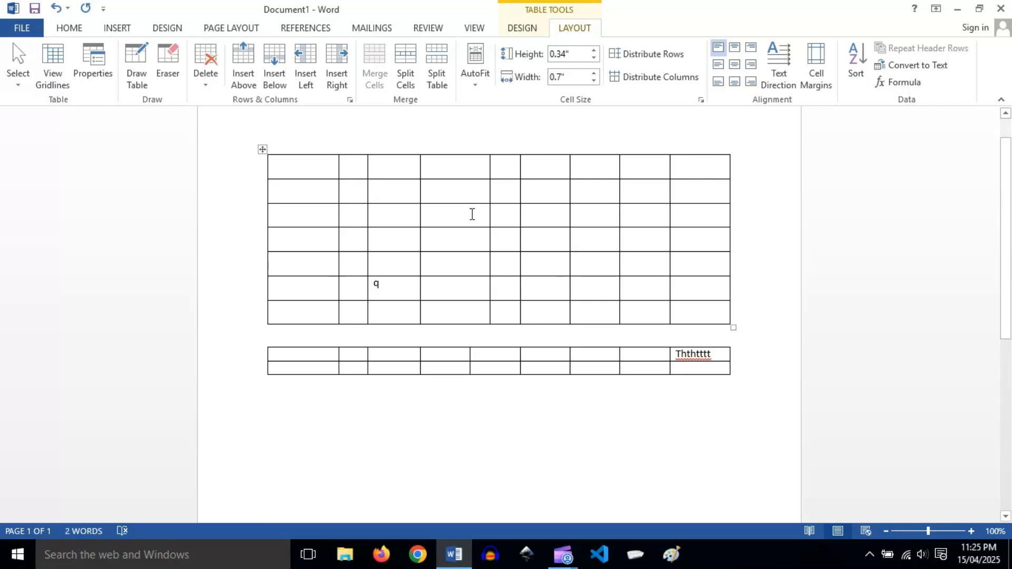
Select the whole upper table and distribute its columns evenly.
left_click(261, 149)
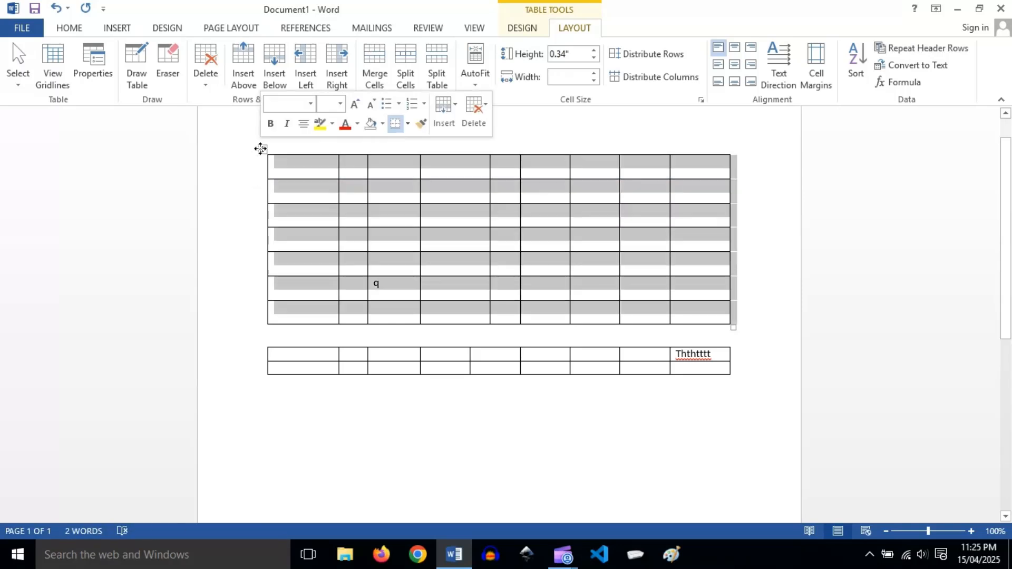
left_click(666, 79)
left_click(636, 242)
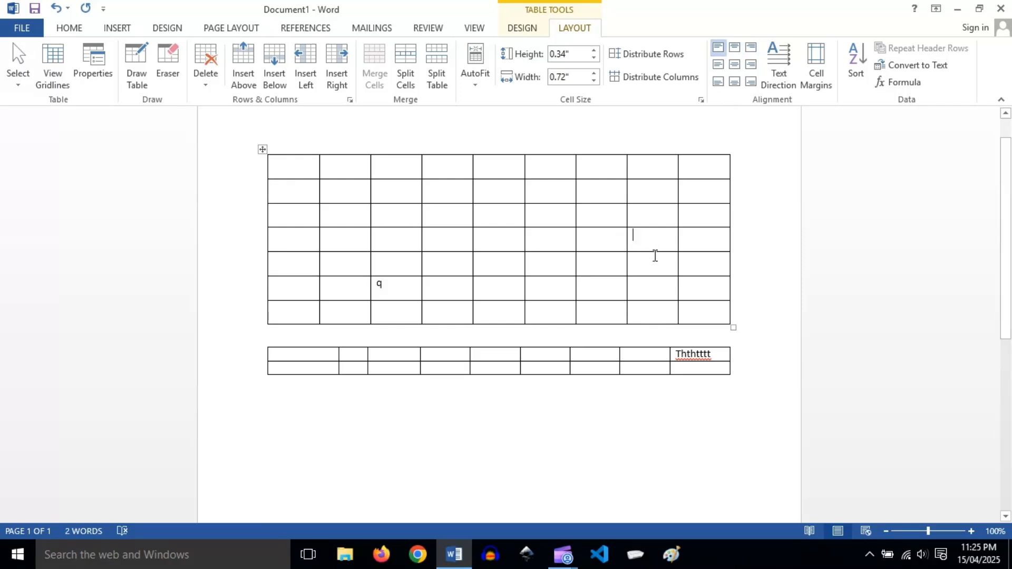
Enlarge the cell in the fourth row and eighth column to about 0.88" wide and 0.6" high, and enter rtrtrr in it.
left_click_drag(649, 252, 688, 253)
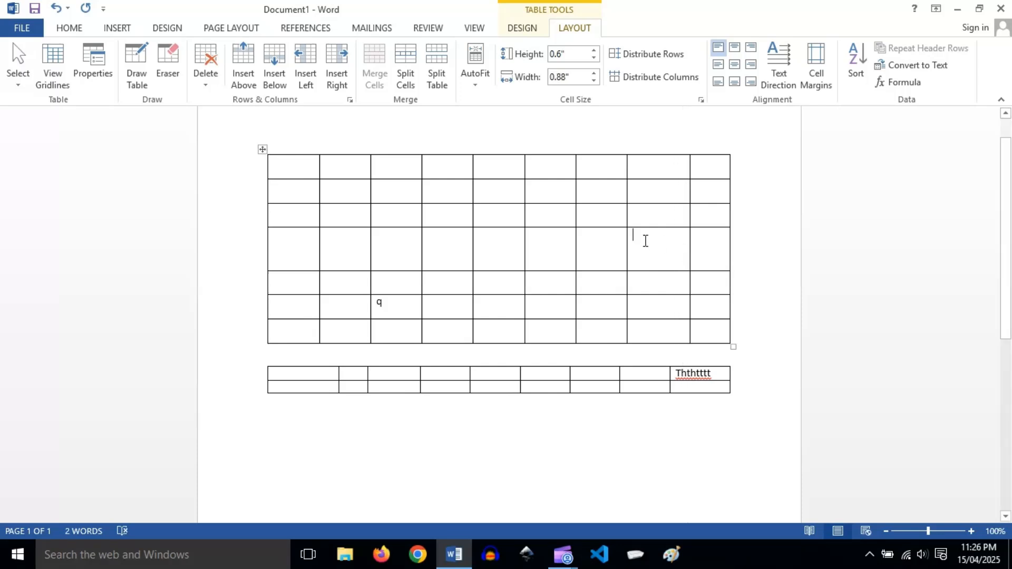
type("rtrtrr")
Align the rtrtrr cell's text to bottom center, then center it both horizontally and vertically.
left_click(735, 82)
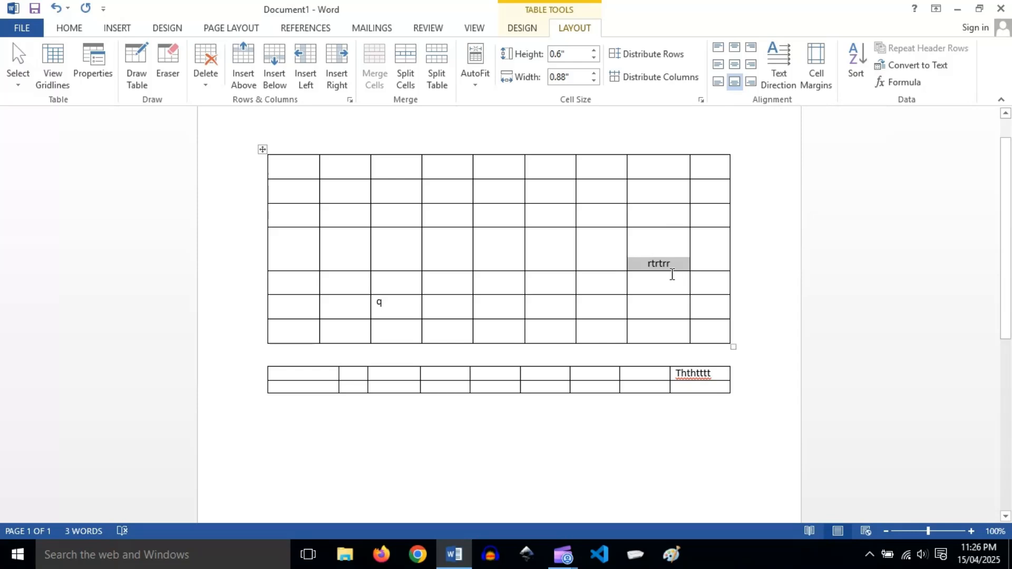
left_click(737, 68)
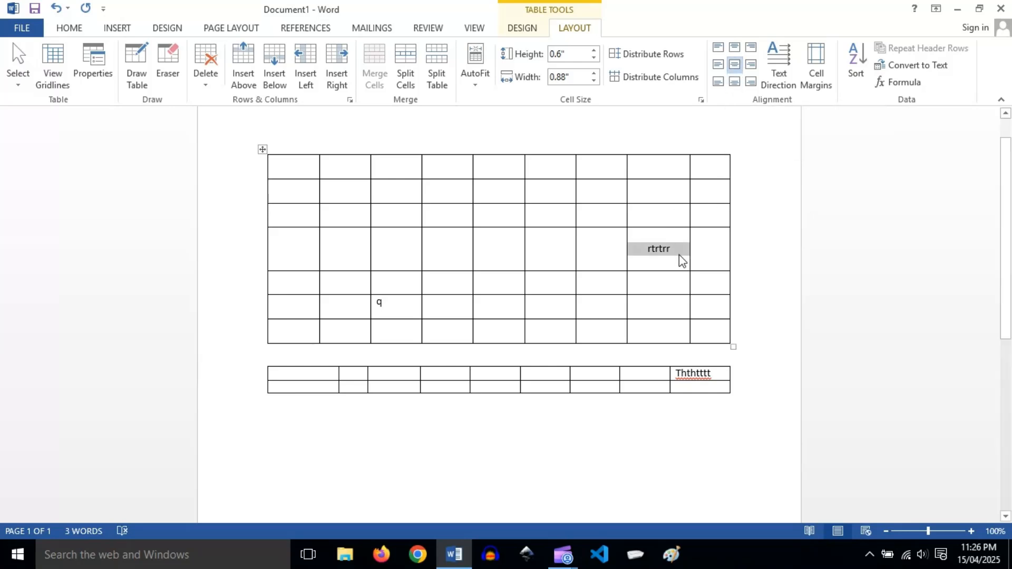
Change the text direction of the rtrtrr cell so the text runs vertically downward.
left_click(650, 262)
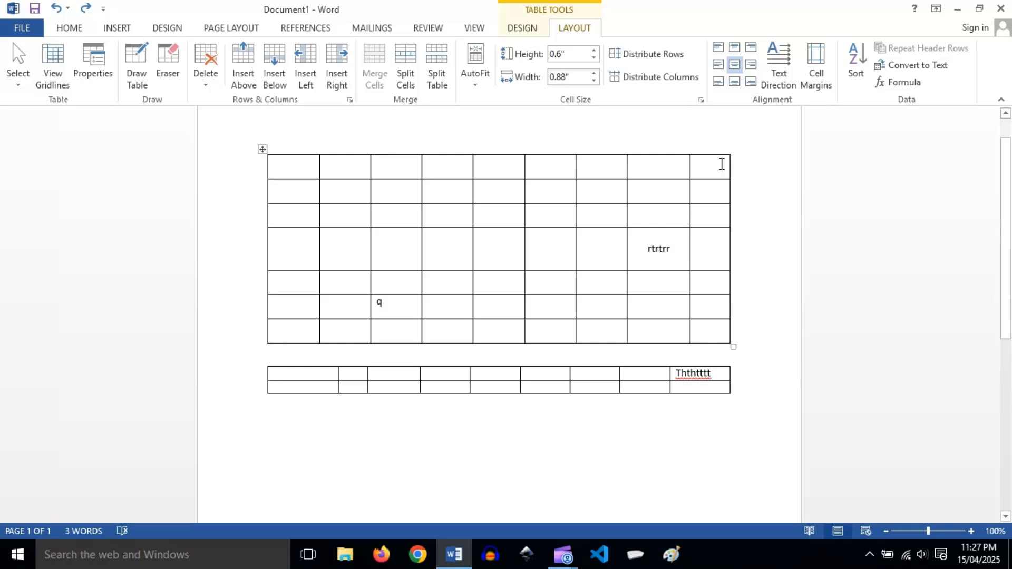
left_click(773, 74)
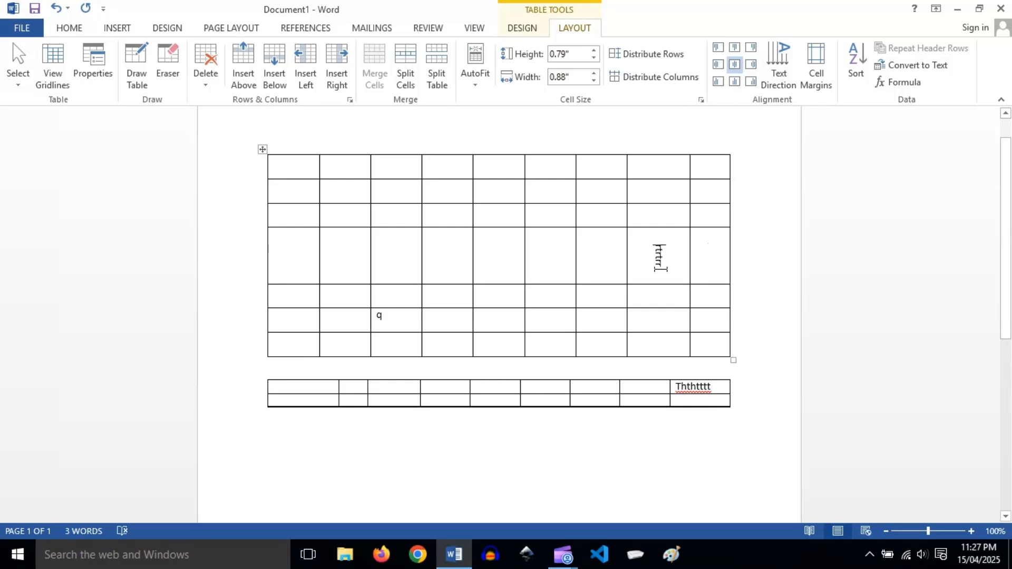
Rotate the text direction of the rtrtrr cell until its text runs horizontally again.
left_click(781, 74)
left_click(777, 62)
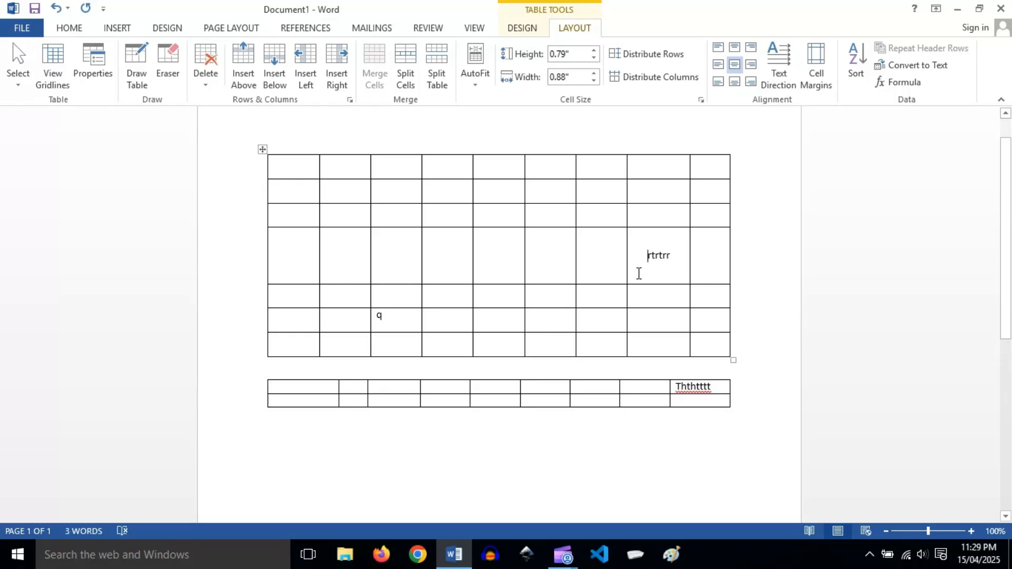
Look over the upper table's default cell margin settings and its sort options.
left_click(826, 90)
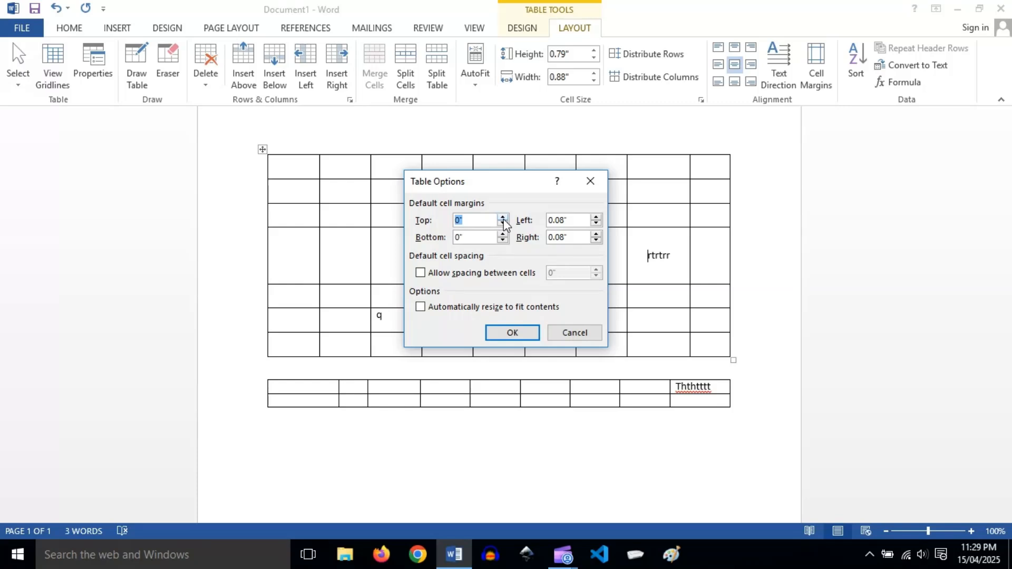
left_click(590, 181)
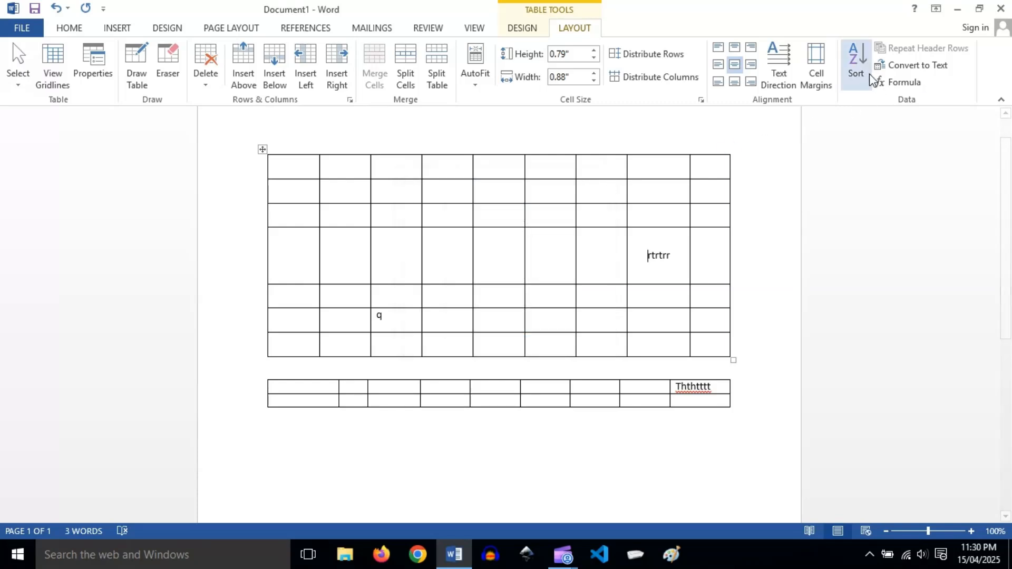
left_click(857, 61)
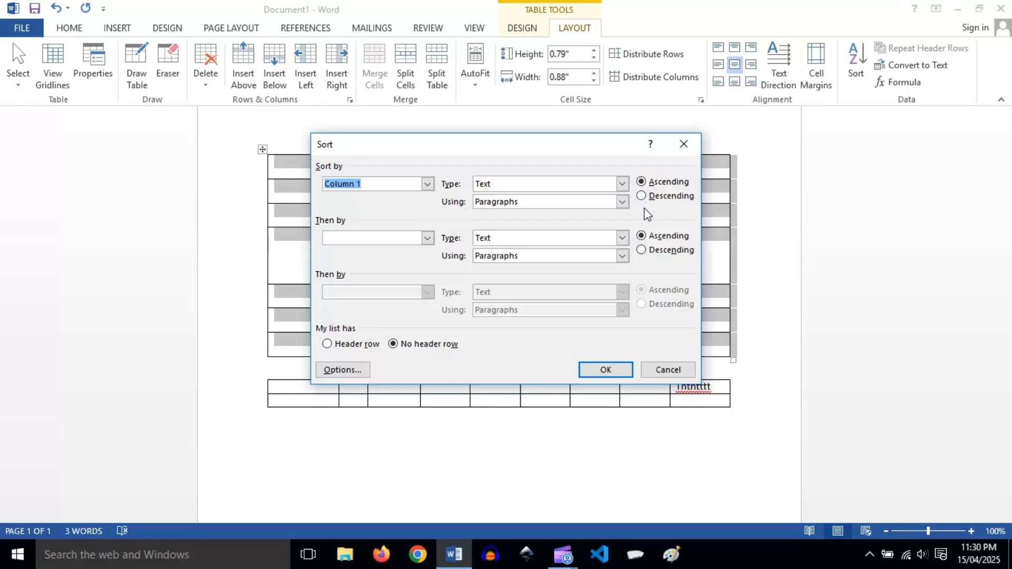
left_click(684, 144)
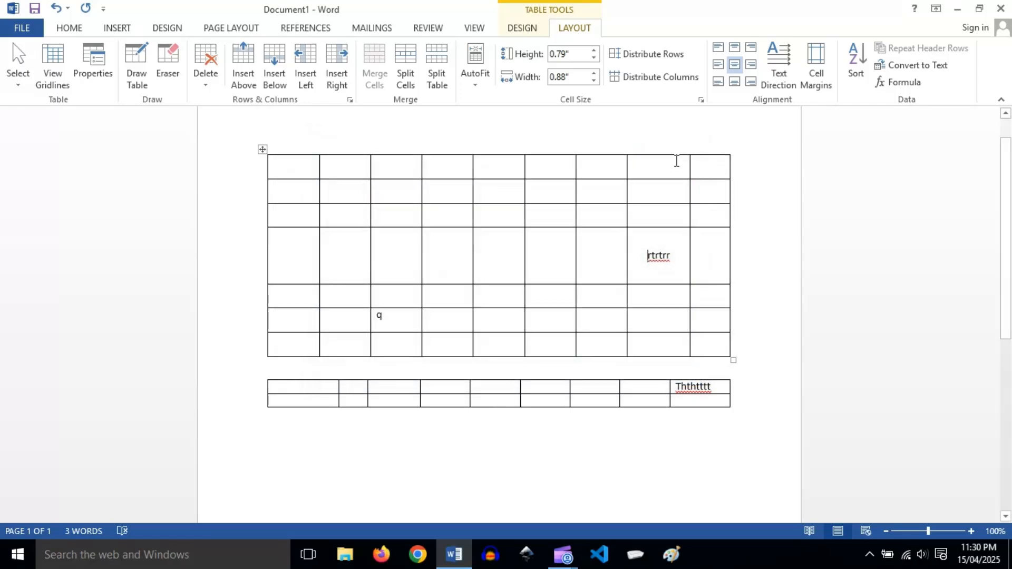
Convert the upper table to text separated with tabs, and undo the conversion.
left_click(927, 70)
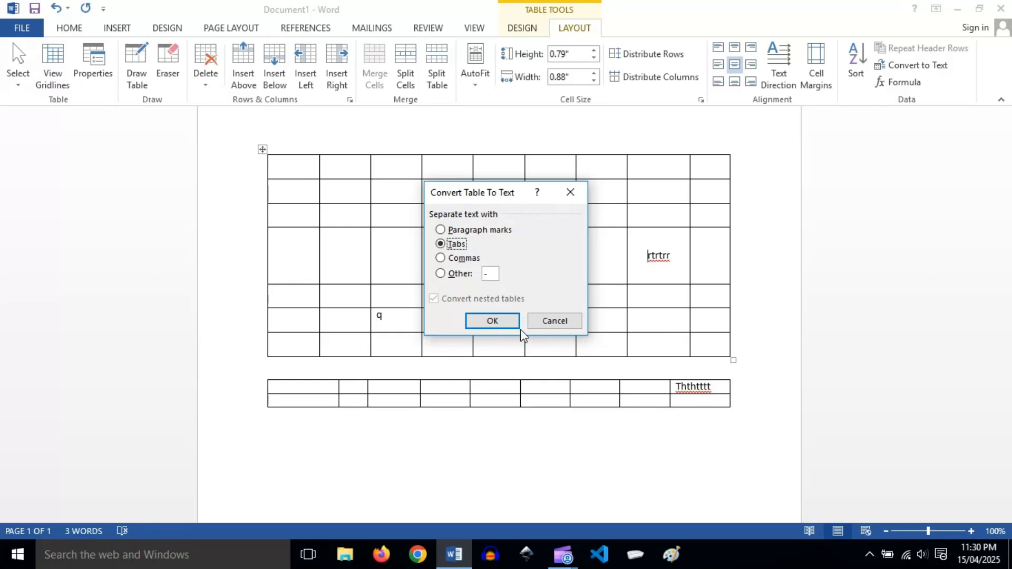
left_click(490, 320)
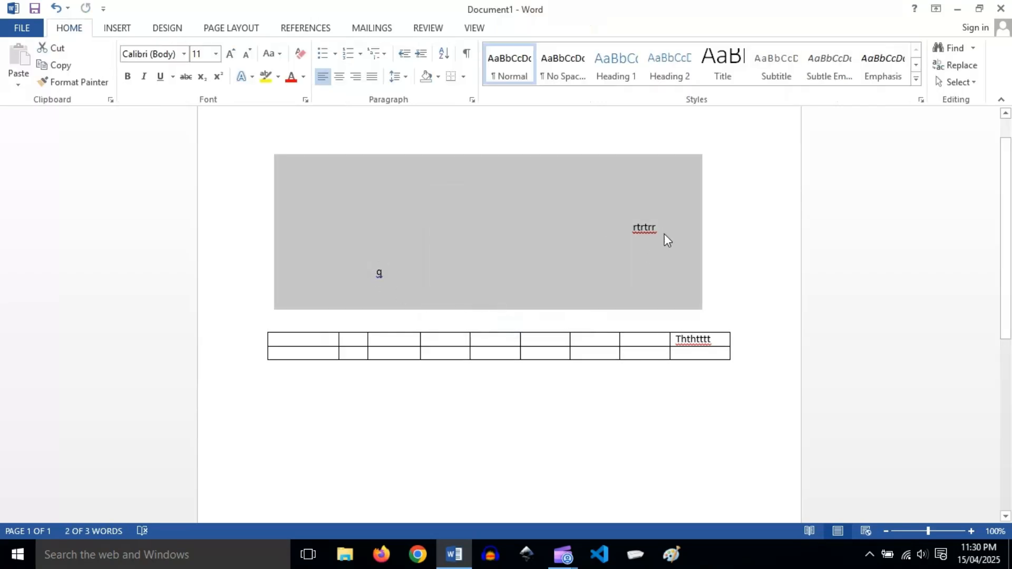
left_click(729, 232)
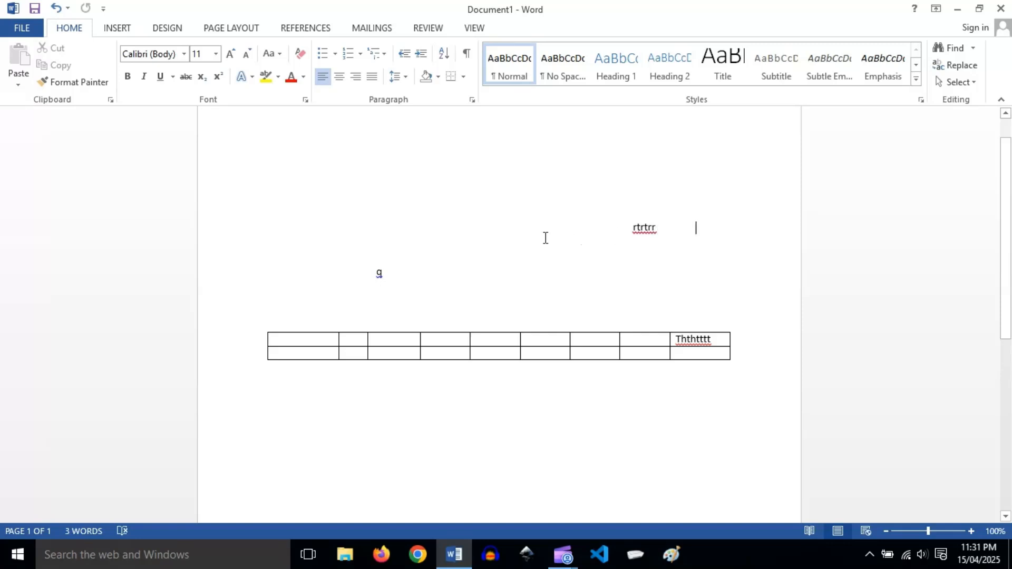
left_click(58, 9)
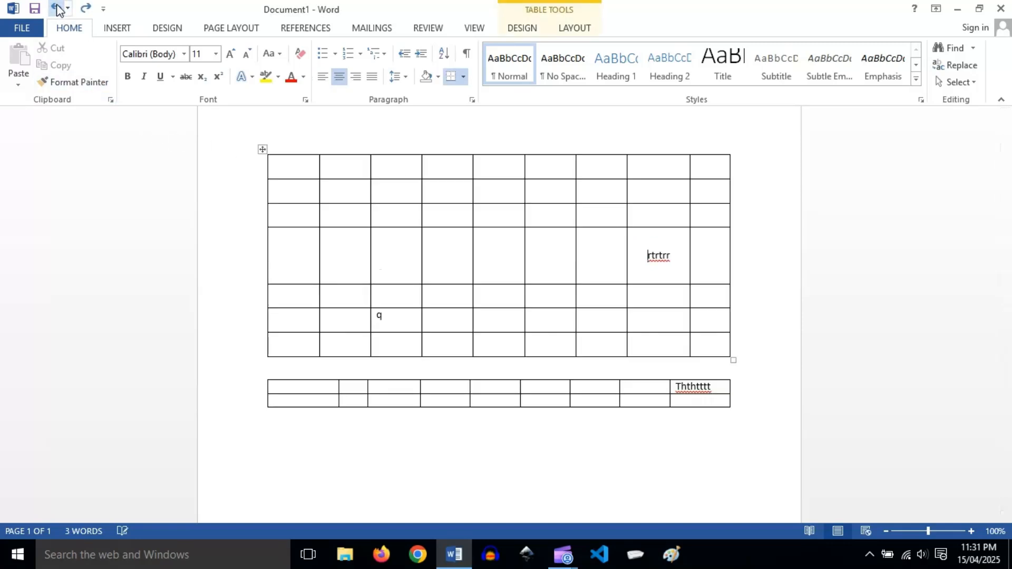
left_click(579, 29)
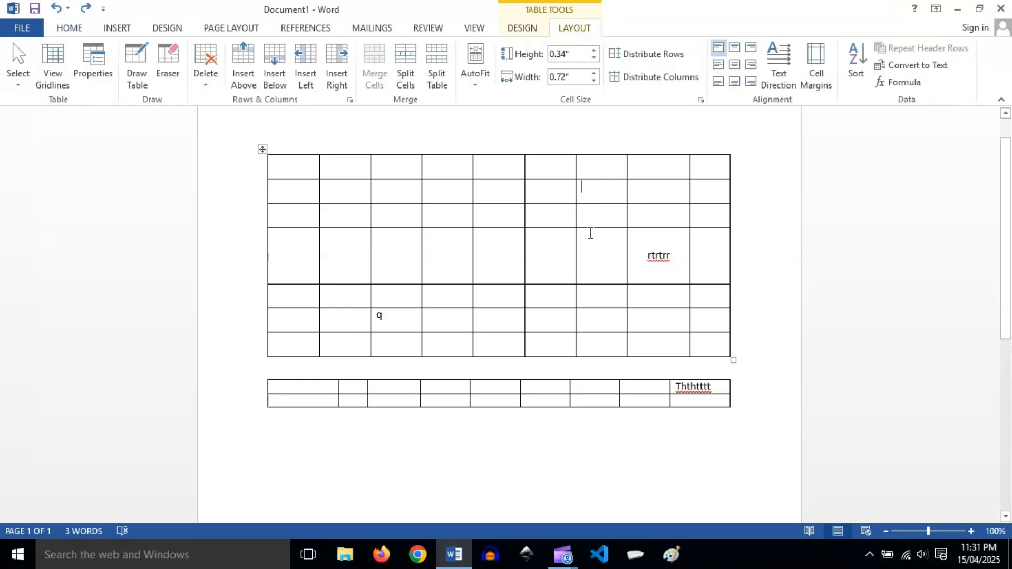
Insert the formula =10+5 in the first cell of the upper table.
left_click(905, 83)
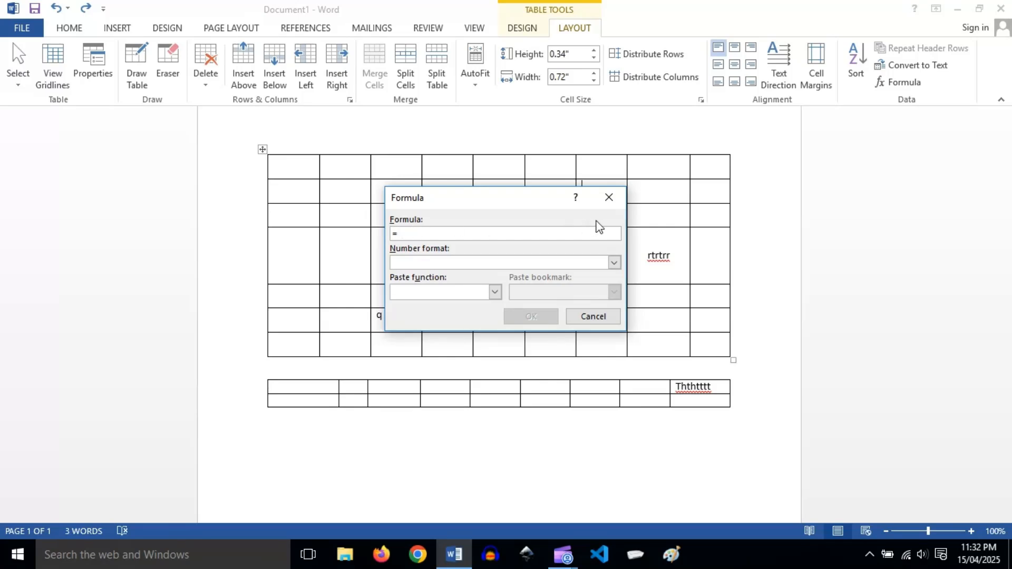
left_click(609, 197)
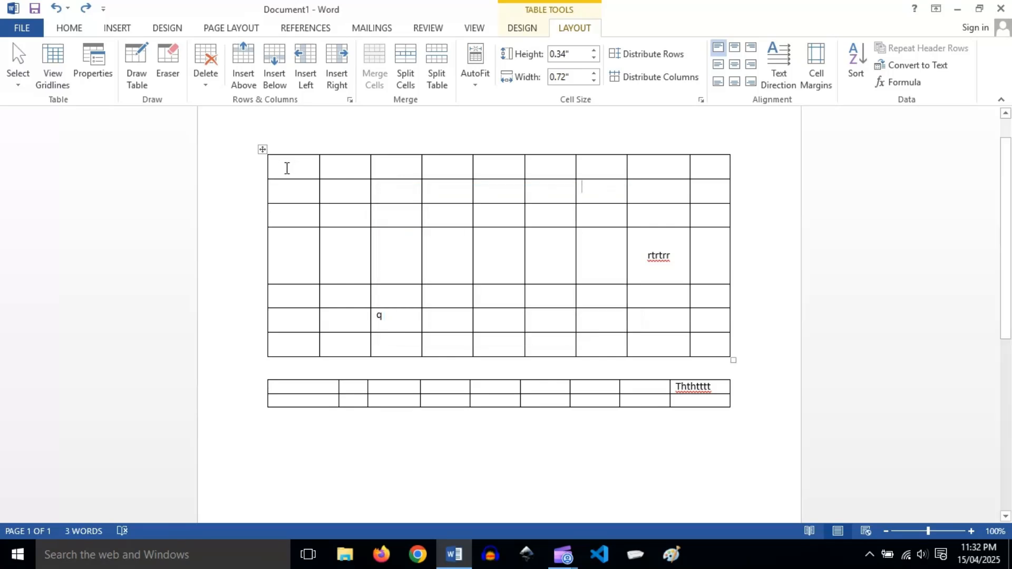
left_click(287, 168)
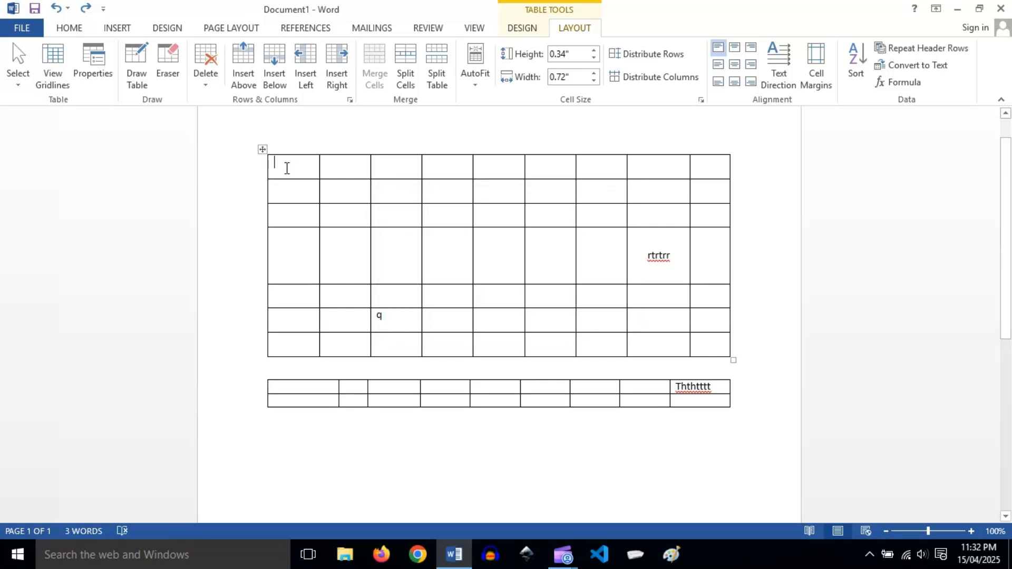
left_click(892, 84)
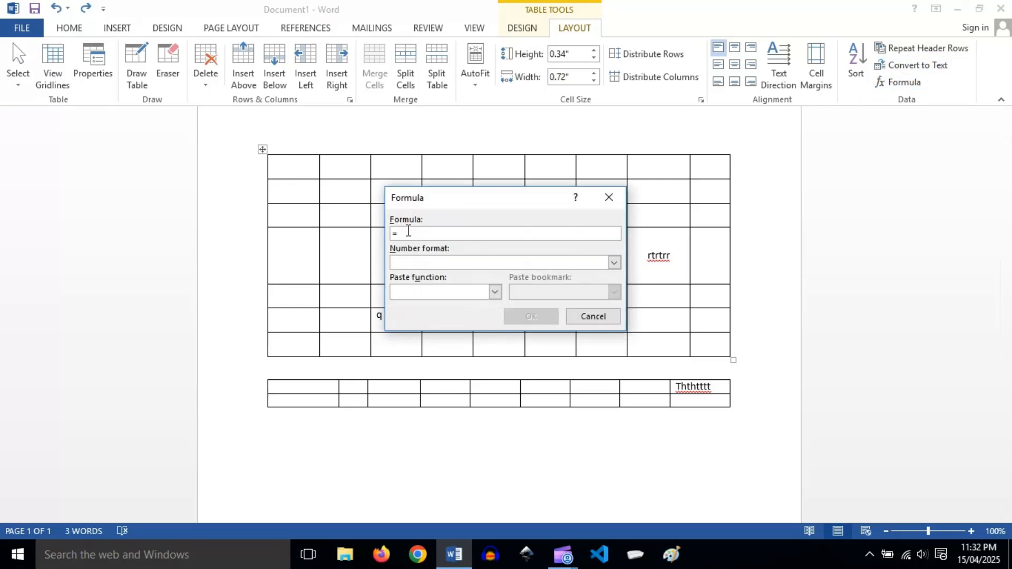
type("10+5")
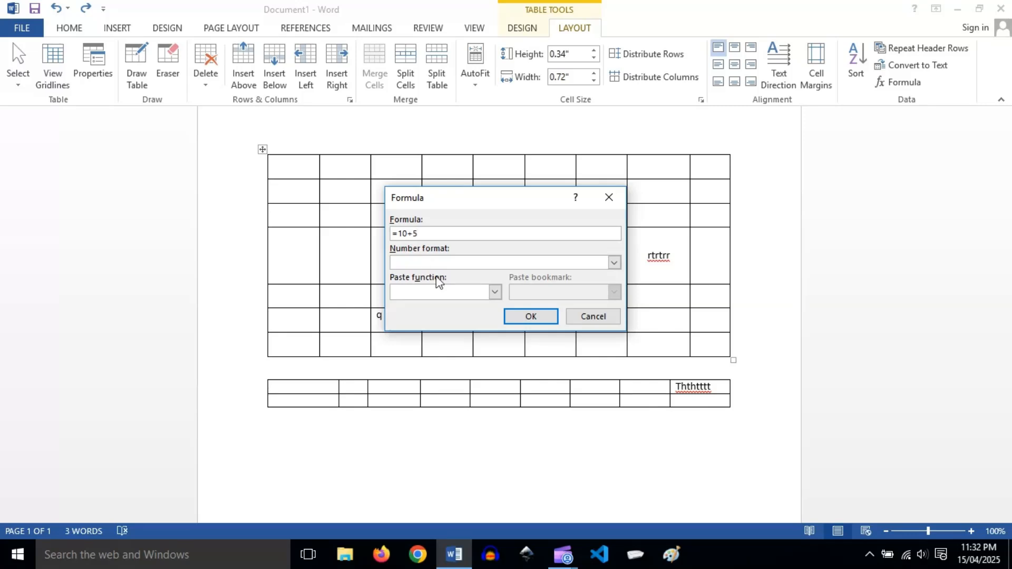
left_click(528, 316)
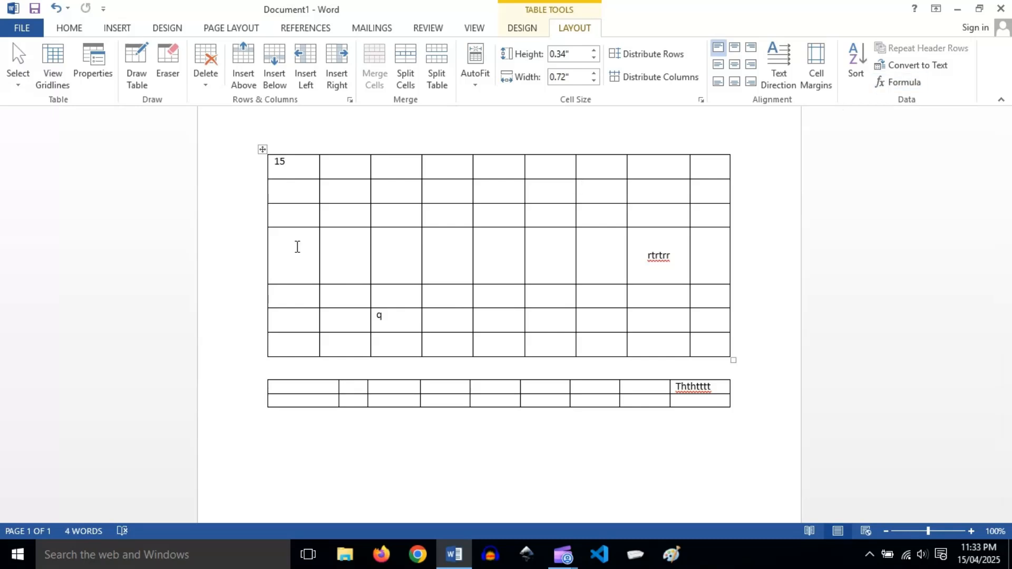
Look over the available options for inserting a table.
left_click(117, 28)
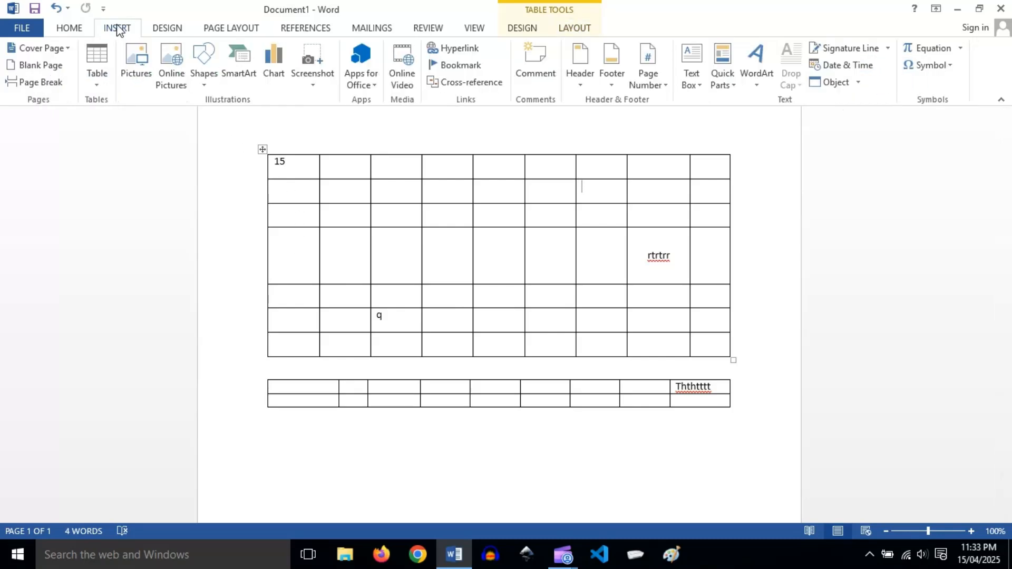
left_click(106, 86)
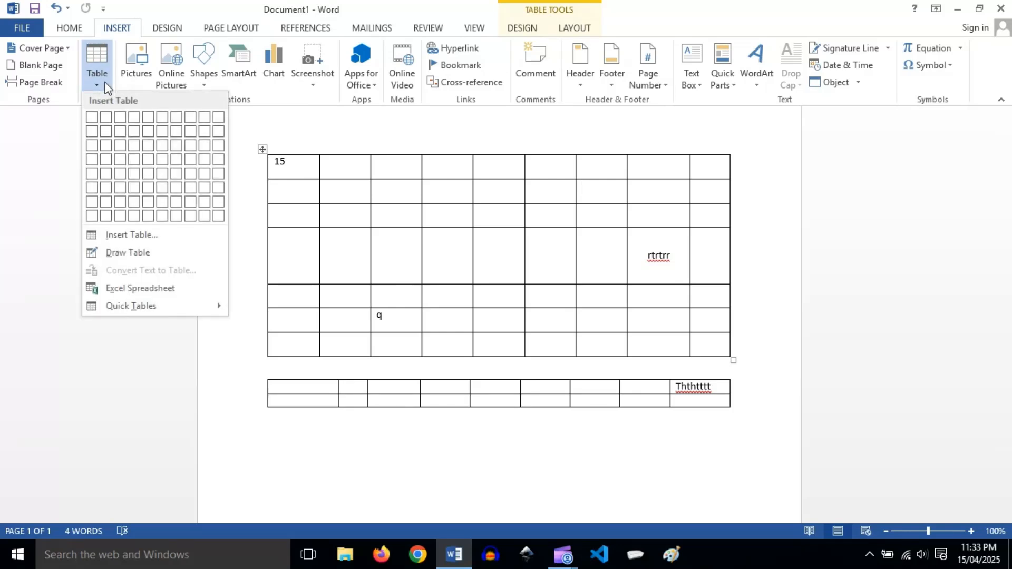
left_click(105, 84)
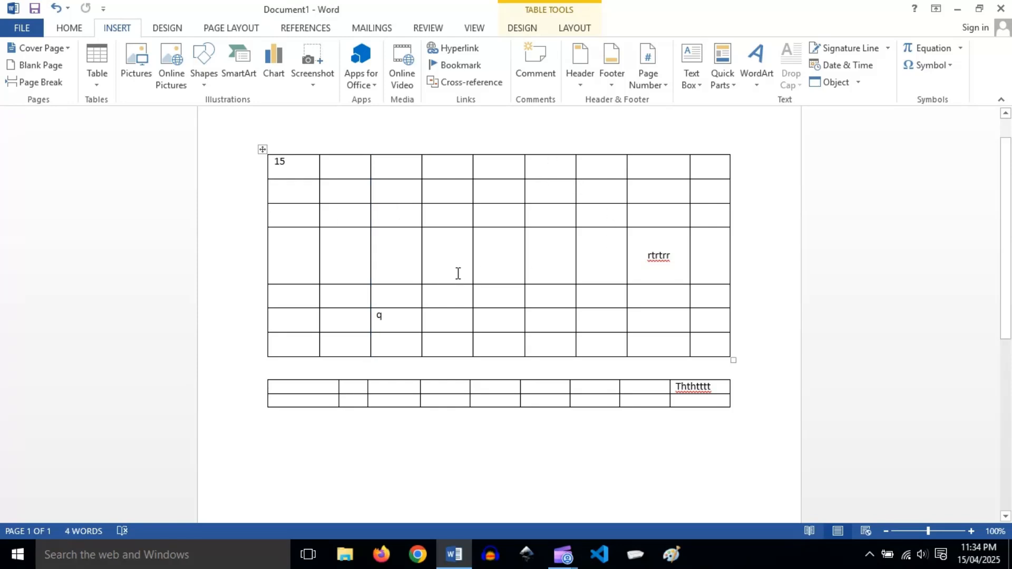
left_click(94, 87)
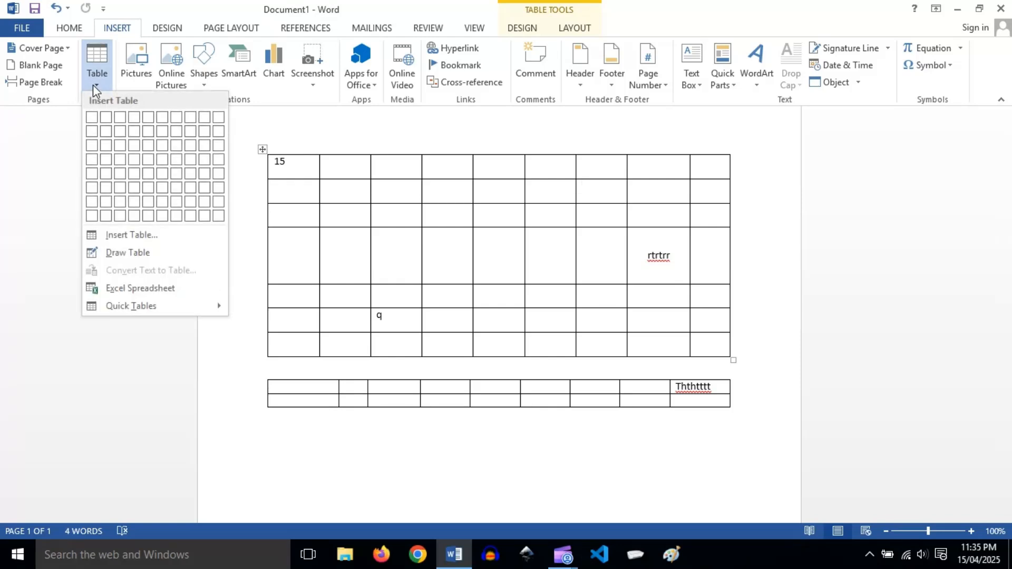